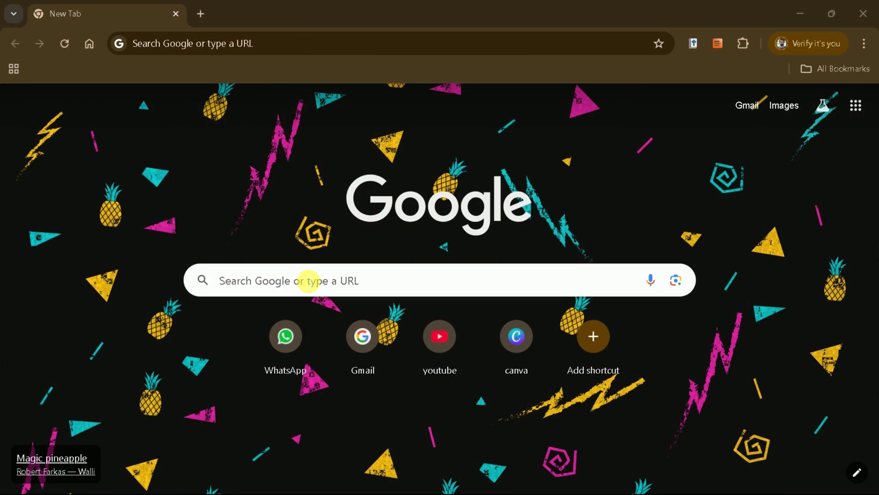
Start a Google search from the Chrome new tab page
click(309, 281)
Search Google for 'dupdub ai' and open the official DupDub AI Tools result
text(d)
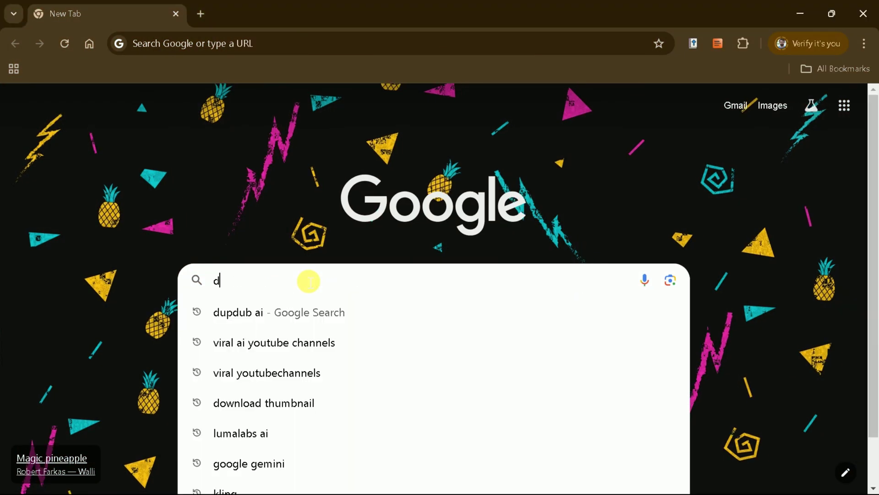
text(updub ai)
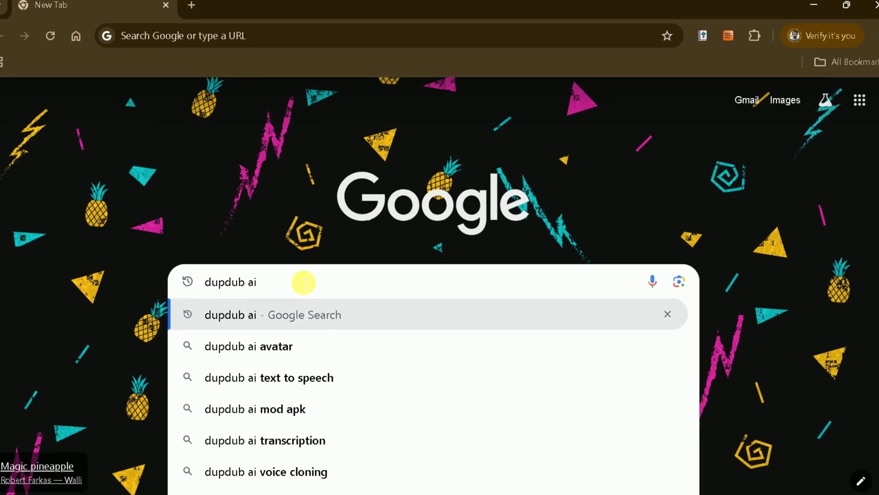
key(Return)
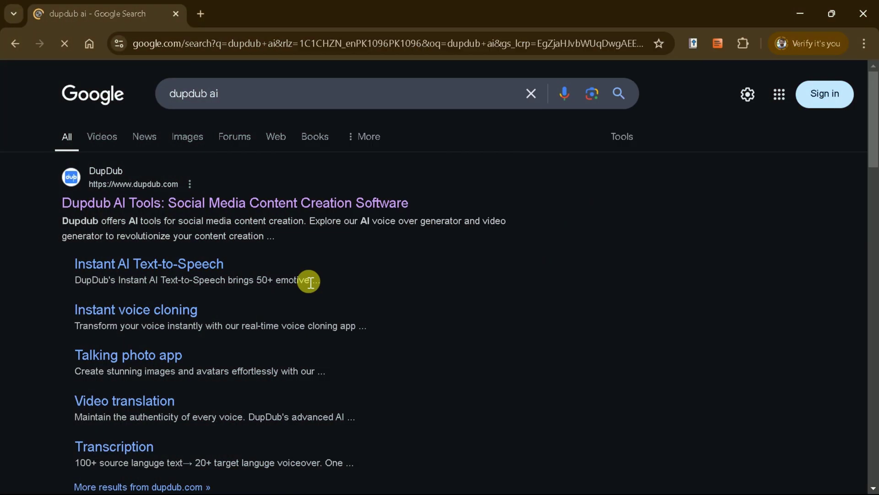
click(166, 208)
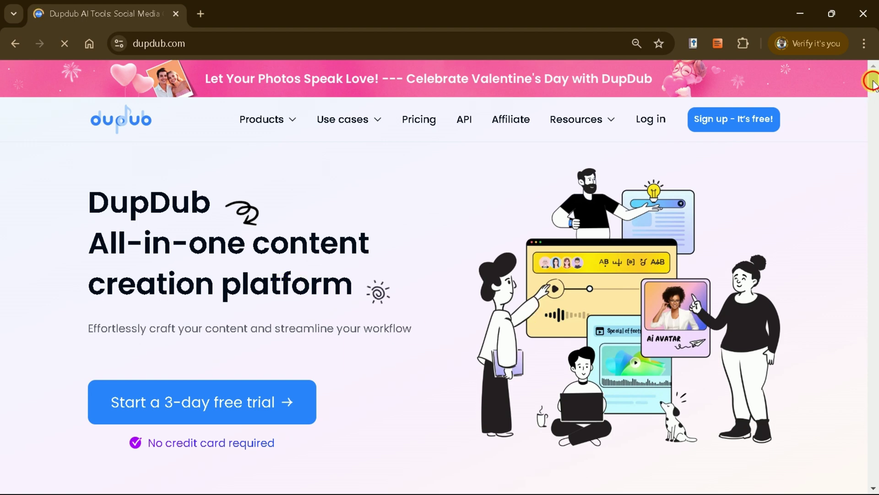
drag(873, 84, 873, 188)
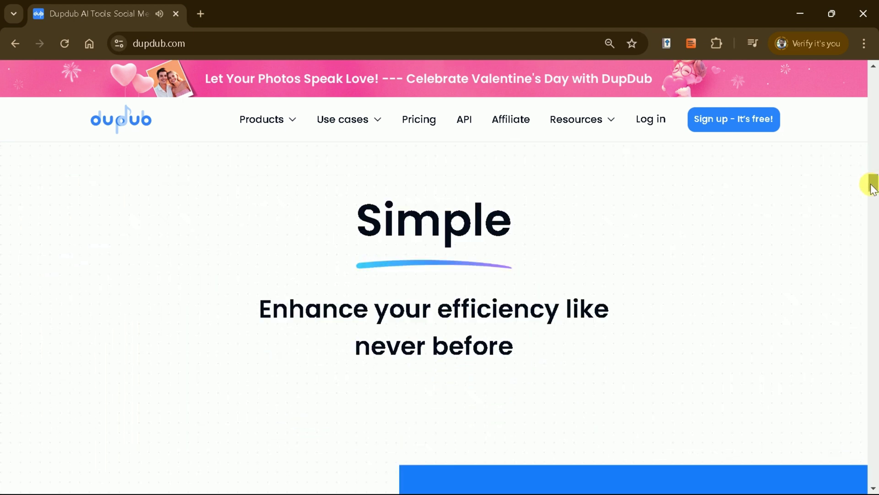
drag(872, 189, 870, 420)
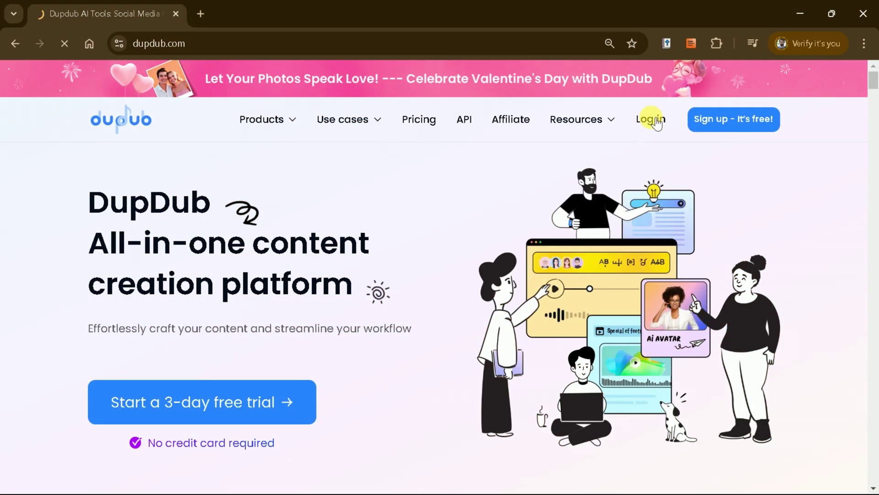
click(657, 123)
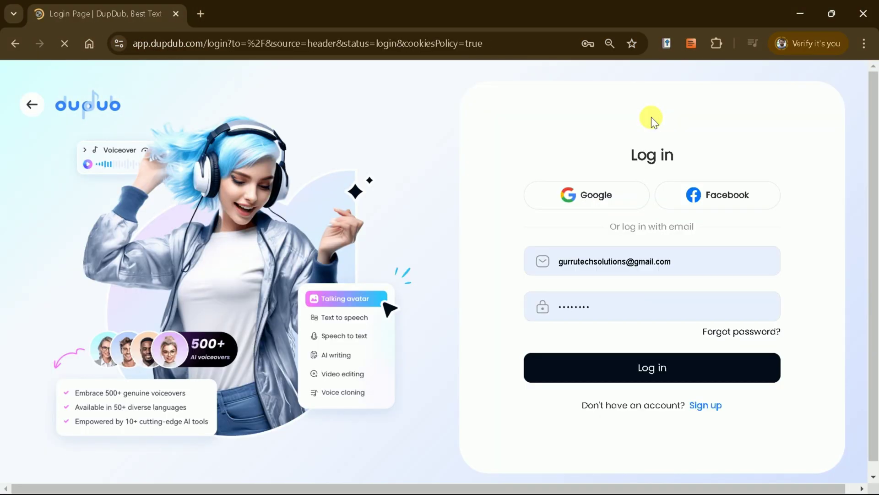
Log in to DupDub using the autofilled account password
click(567, 320)
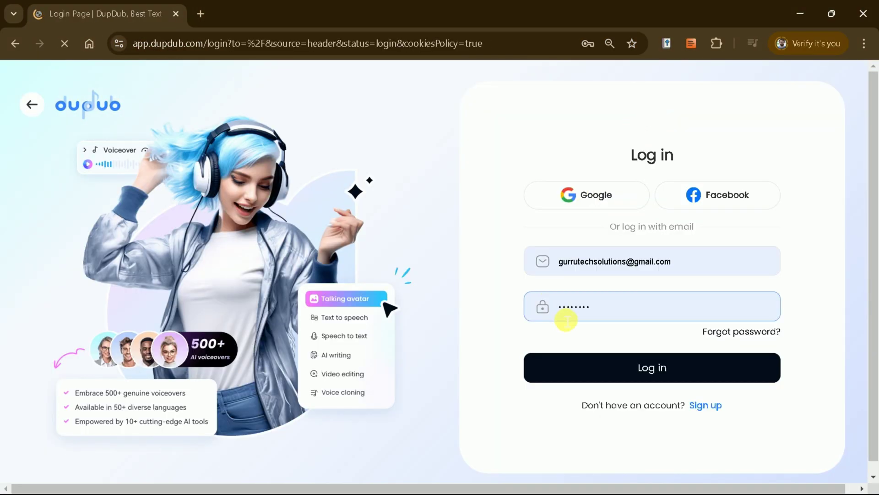
click(626, 319)
click(644, 366)
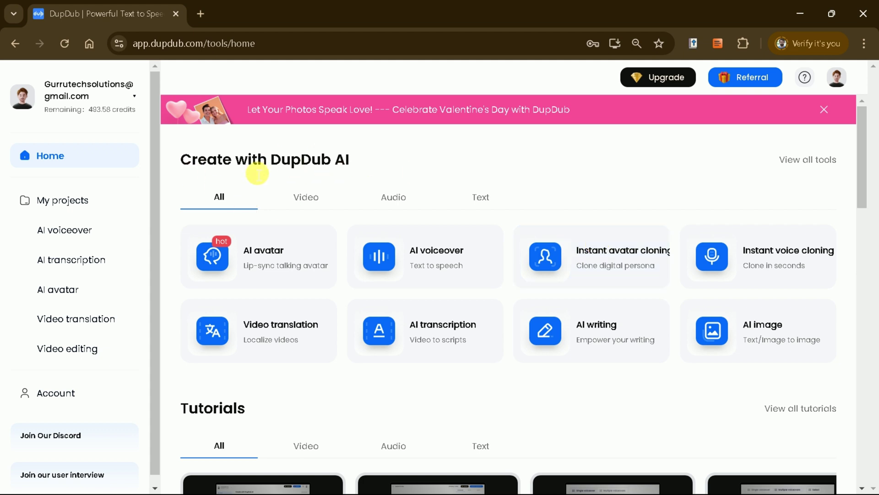
click(290, 193)
click(388, 191)
click(486, 195)
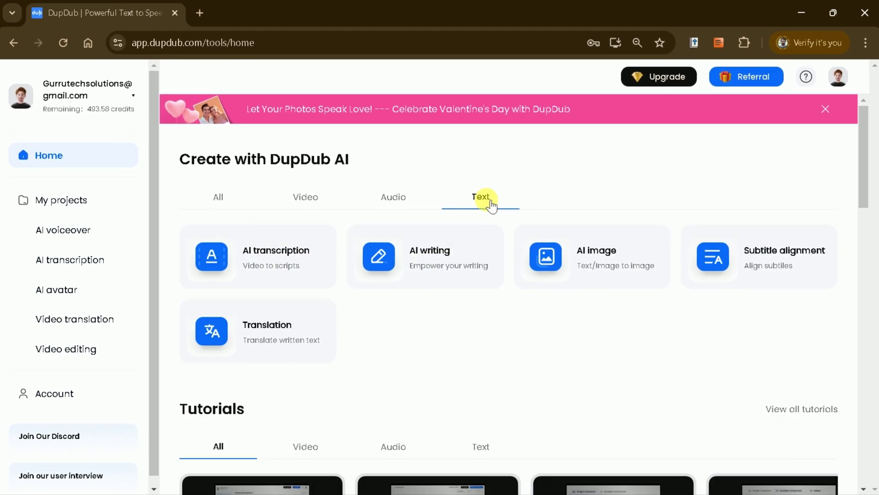
click(236, 198)
drag(861, 140, 872, 212)
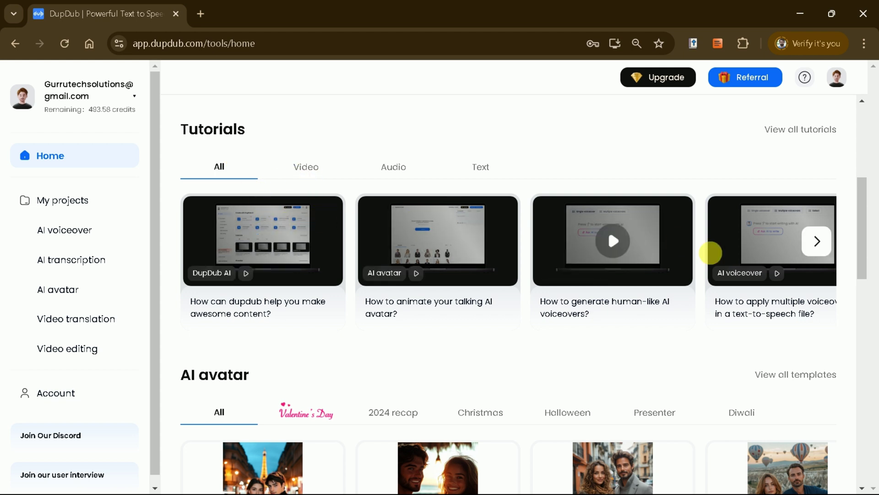
click(818, 241)
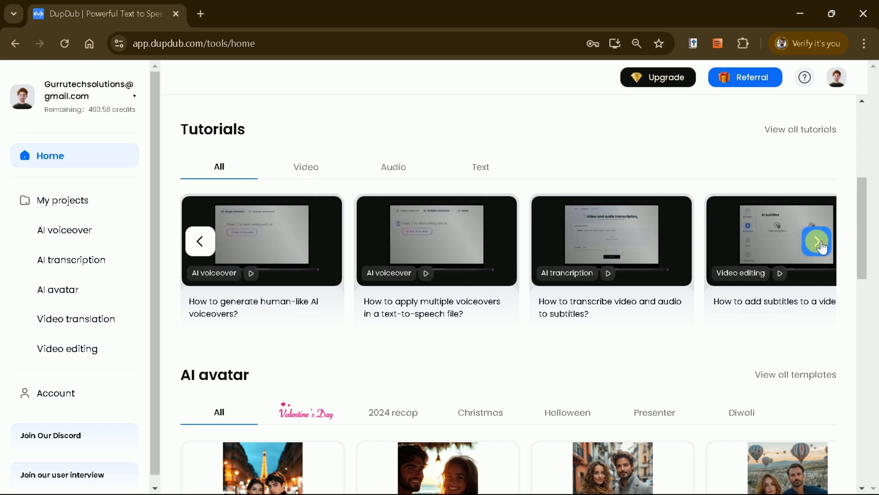
click(818, 241)
click(818, 242)
click(818, 243)
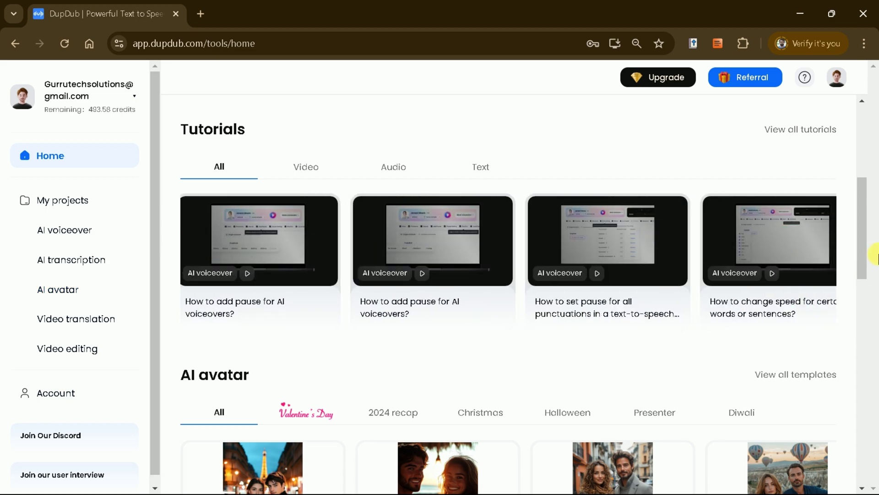
drag(864, 244, 866, 310)
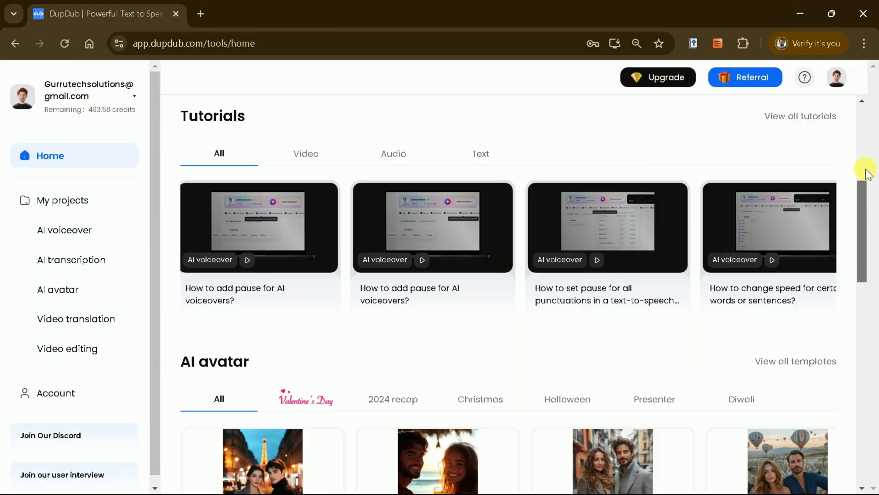
drag(865, 174, 865, 99)
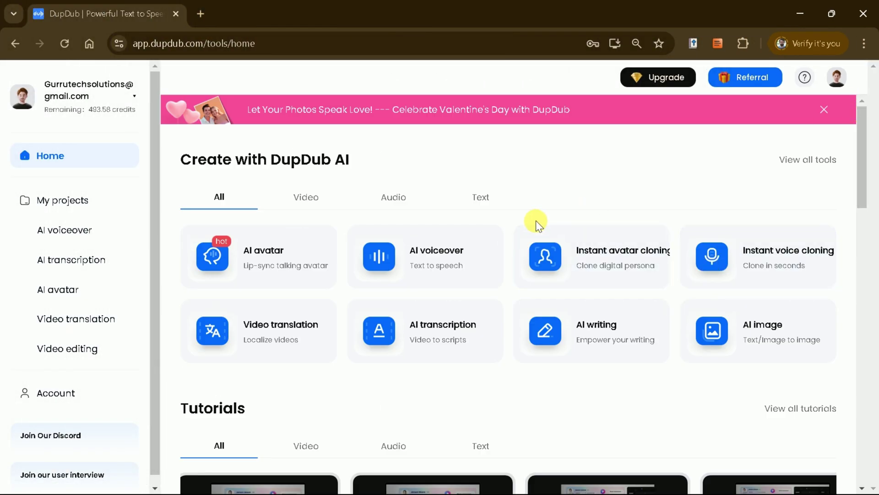
click(601, 332)
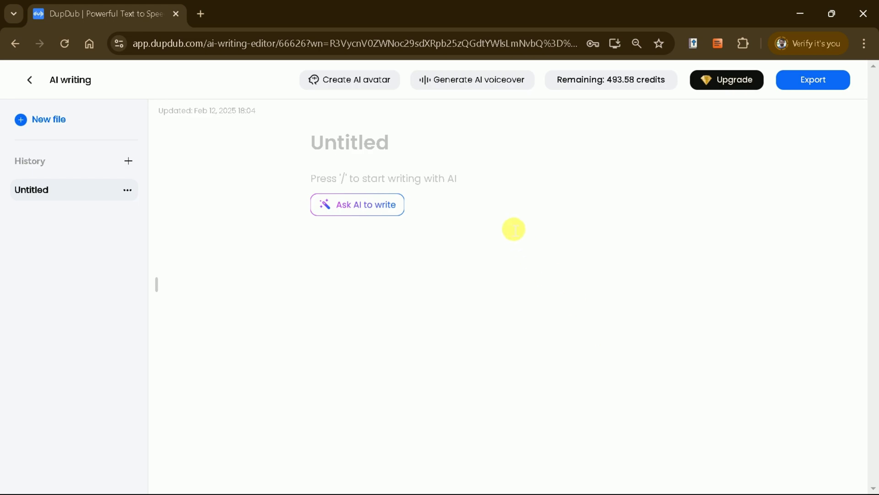
Title the document 'AI in education' and generate a YouTube video script on AI in education
click(307, 148)
text(AI in education)
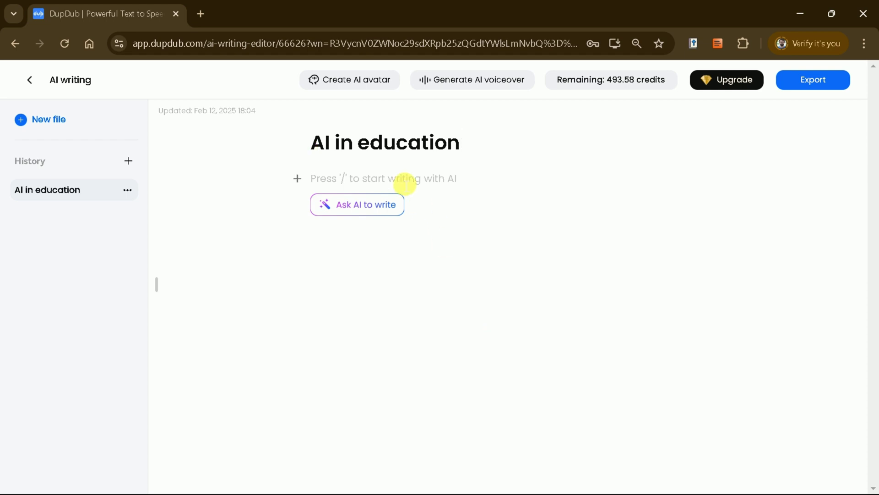
key(Return)
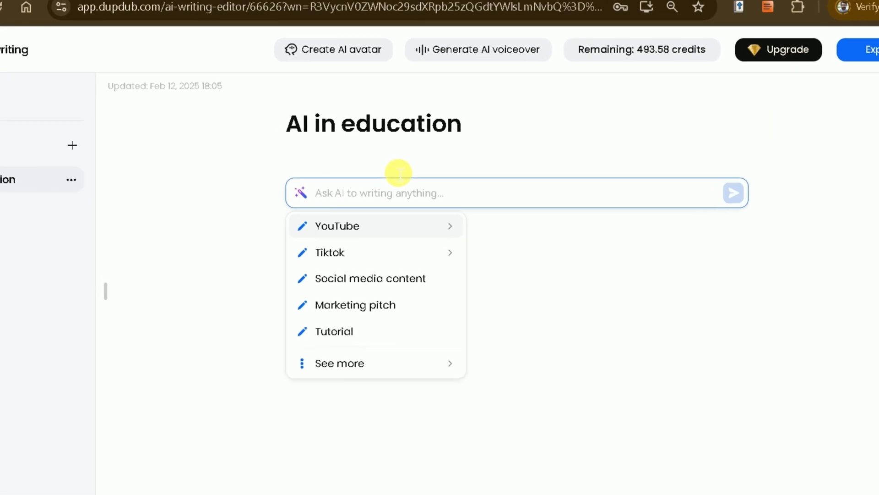
mouse_move(411, 350)
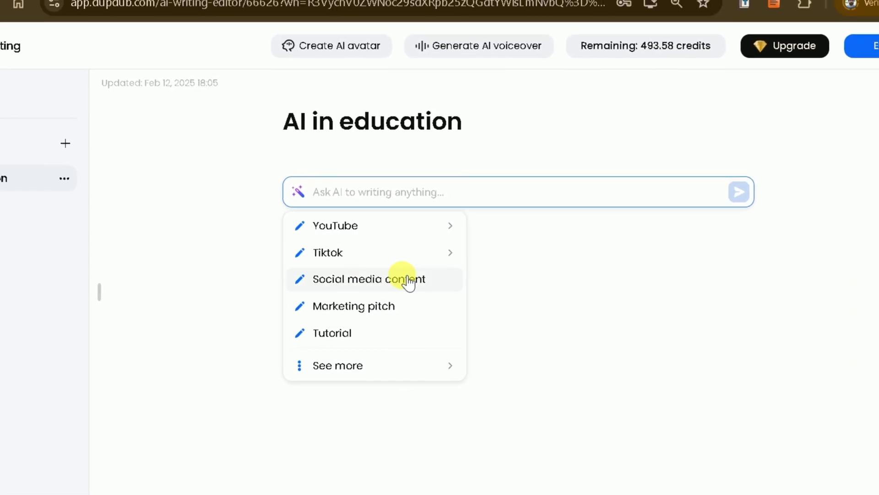
mouse_move(416, 225)
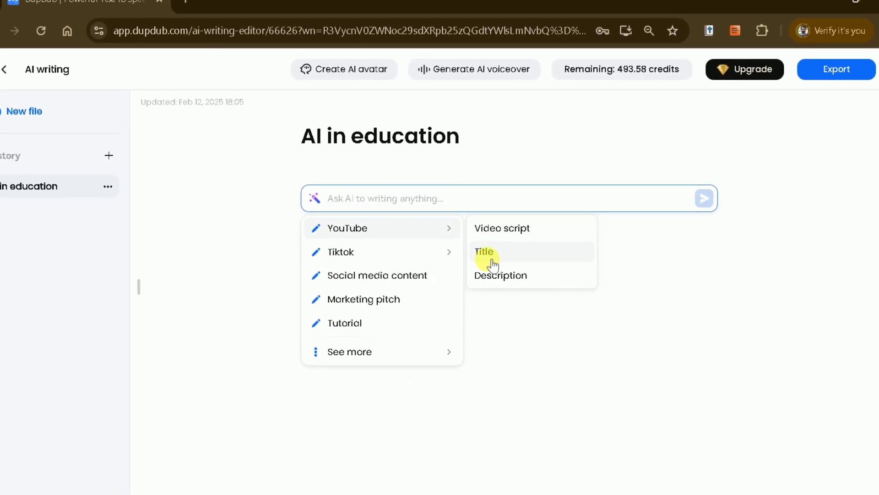
click(492, 229)
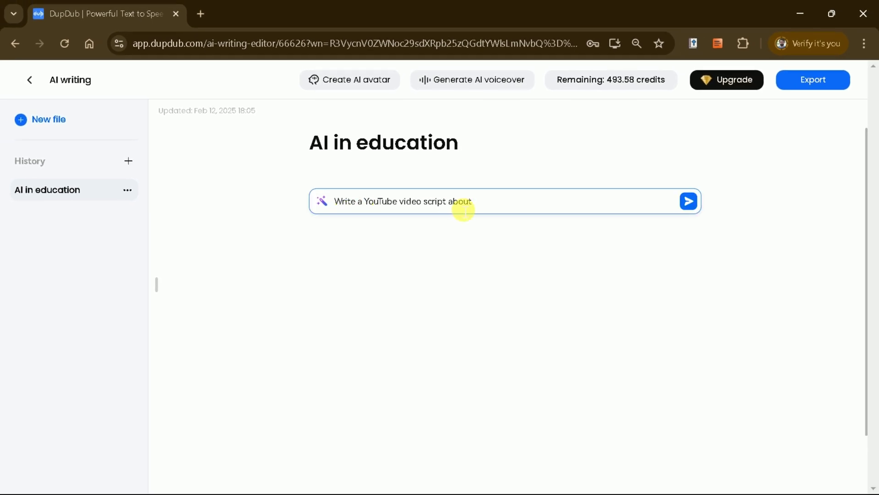
text(AI in education)
click(688, 200)
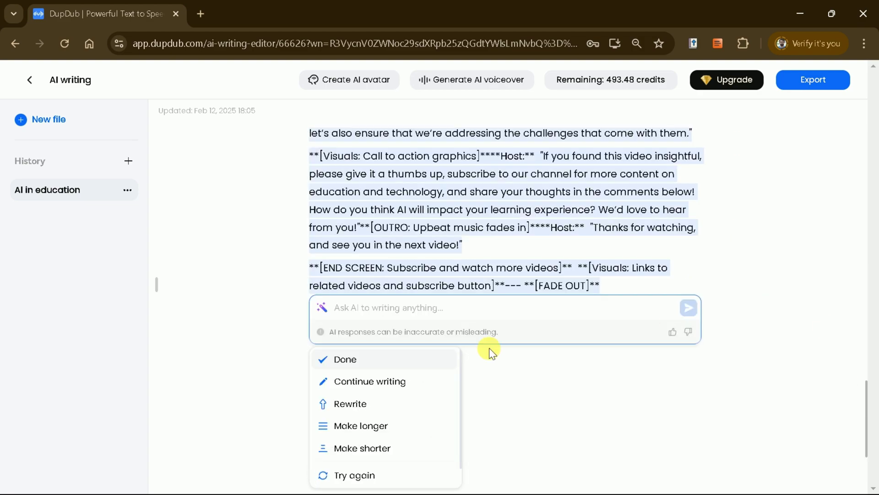
Accept the script and preview Change tone options for its call-to-action passage without applying any
click(353, 359)
drag(542, 202, 361, 280)
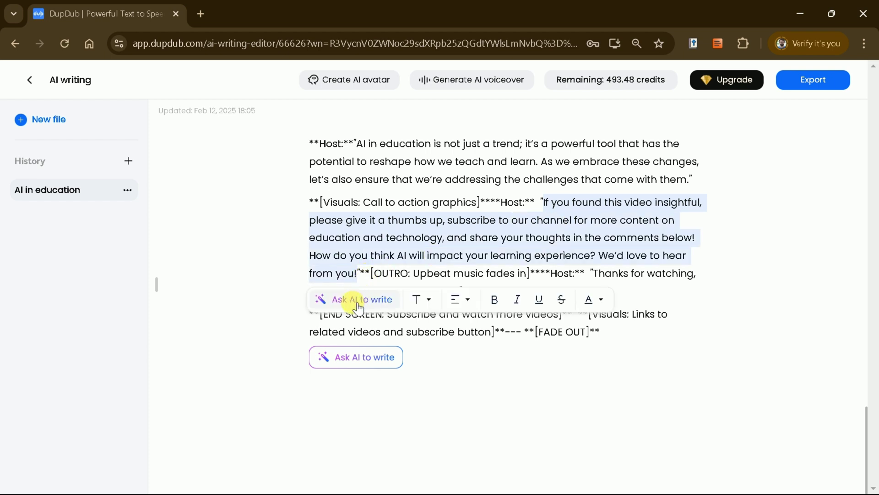
click(389, 300)
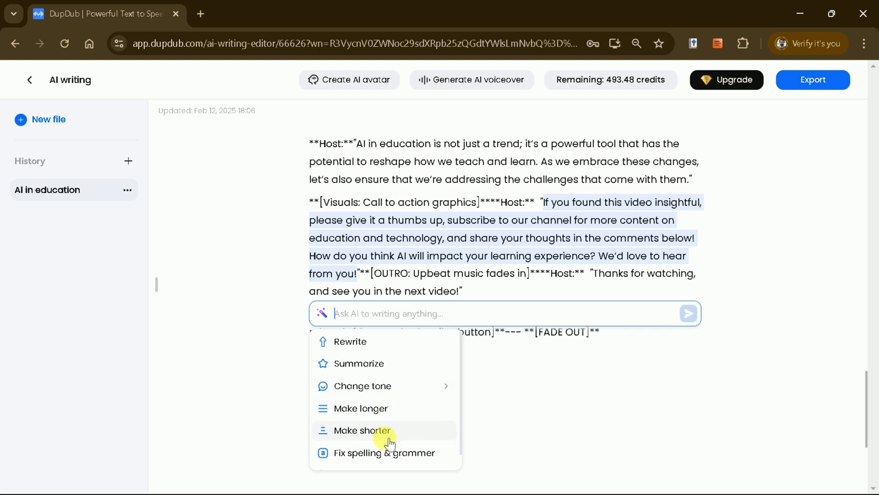
mouse_move(367, 383)
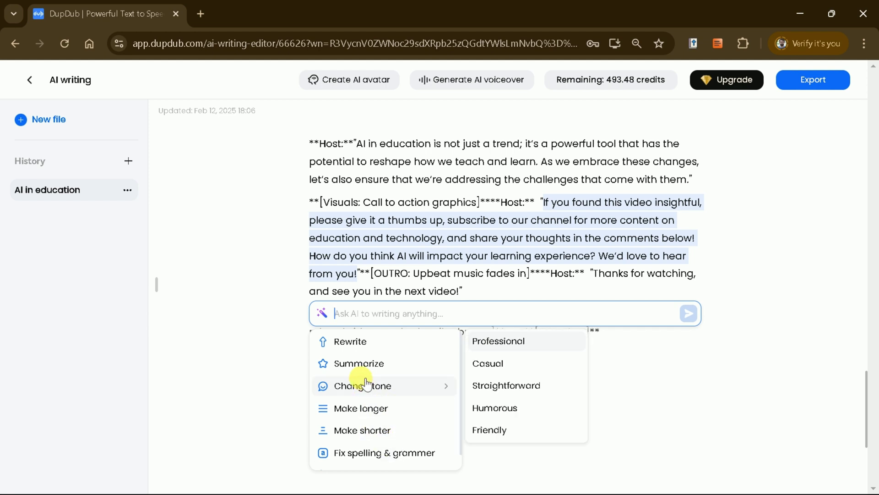
click(659, 418)
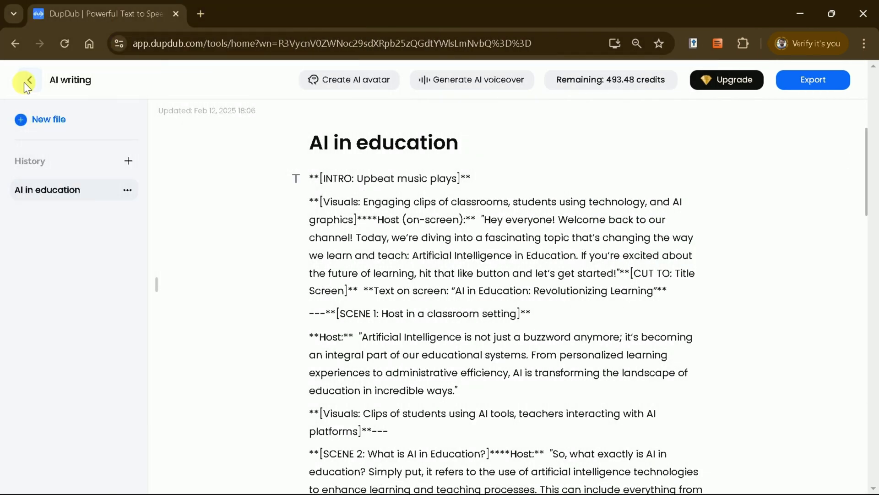
Start a new AI voiceover project and browse the Historical Stories, Motivational, Social Media and E-commerce voices
click(24, 82)
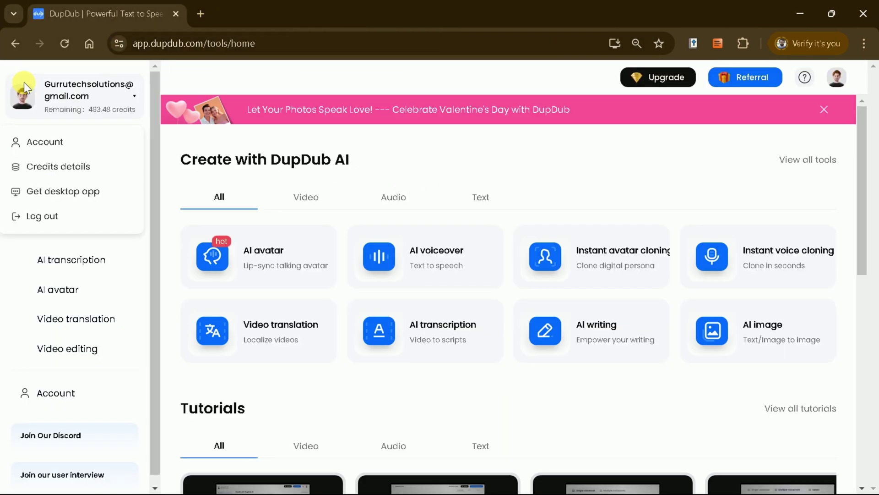
click(391, 267)
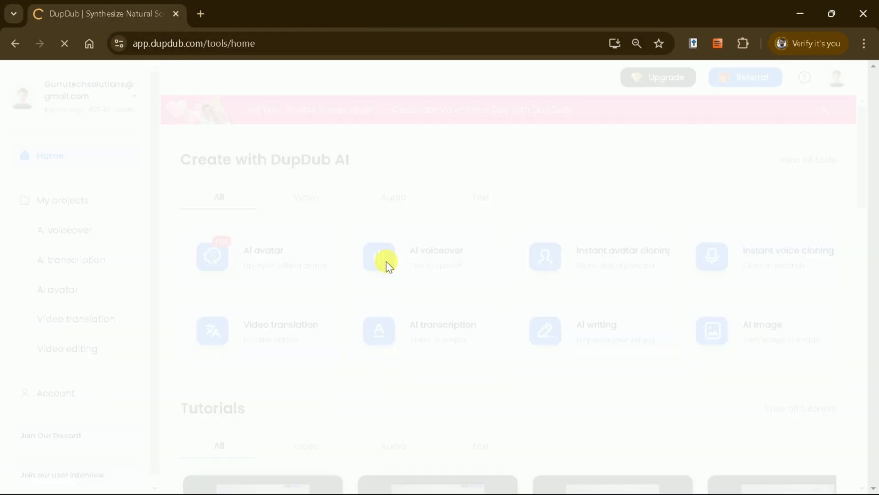
click(766, 189)
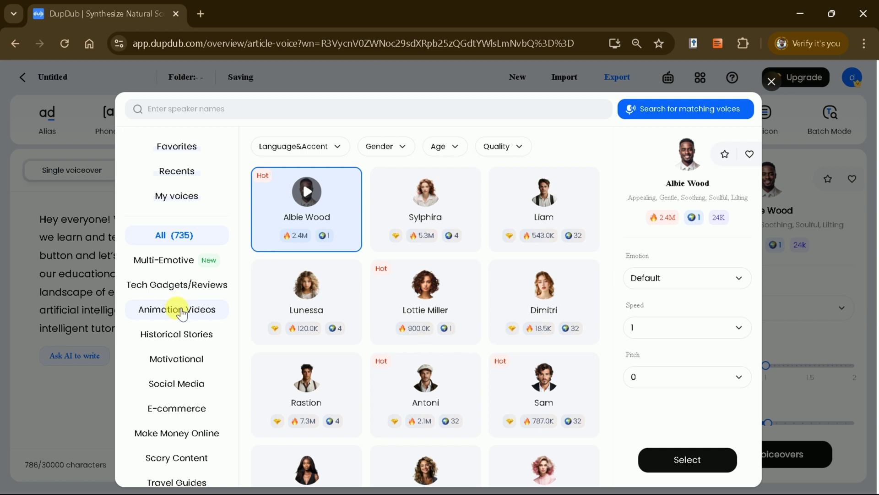
click(177, 335)
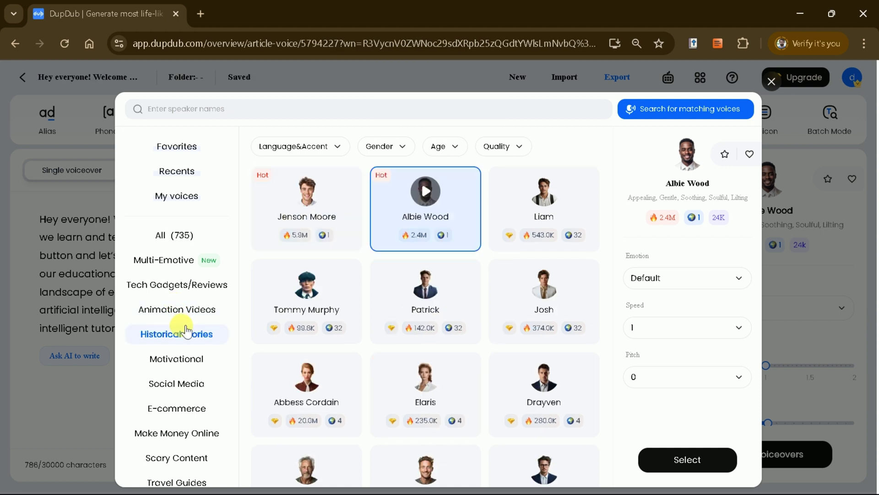
click(190, 359)
click(189, 384)
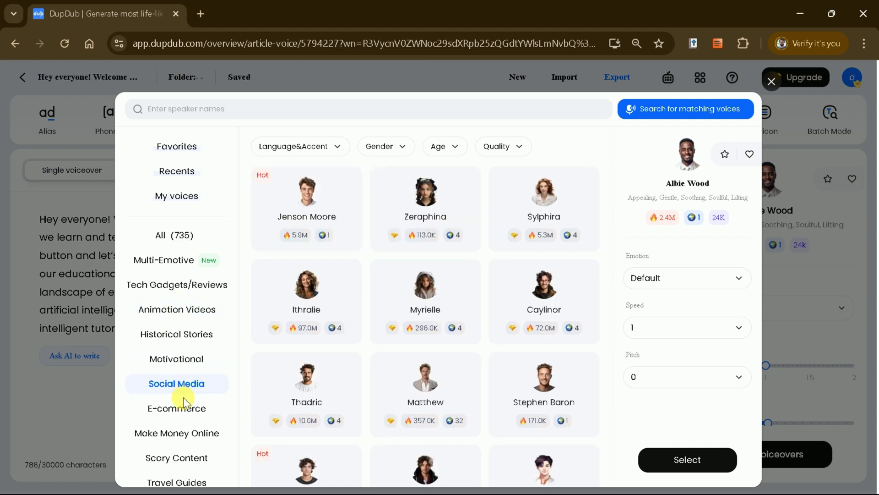
click(182, 405)
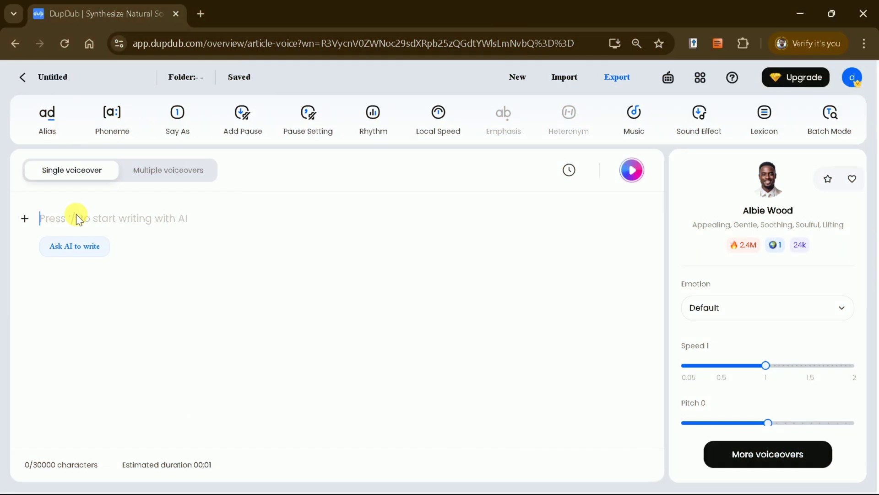
Paste the AI in education script and filter the voice library to male adult voices
text(Hey everyone! Welcome back to our channel! Today, we’re diving into a fascinating topic that’s changing the way we learn and teach: Artificial Intelligence in Education. If you’re excited about the future of learning, hit that like button and let’s get started. Artificial Intelligence is not just a buzzword anymore; it’s becoming an integral part of our educational systems. From personalized learning experiences to administrative efficiency, AI is transforming the landscape of education in incredible ways. So, what exactly is AI in education? Simply put, it refers to the use of artificial intelligence technologies to enhance learning and teaching processes. This can include everything from intelligent tutoring systems to automated grading and even virtual teaching assistants.)
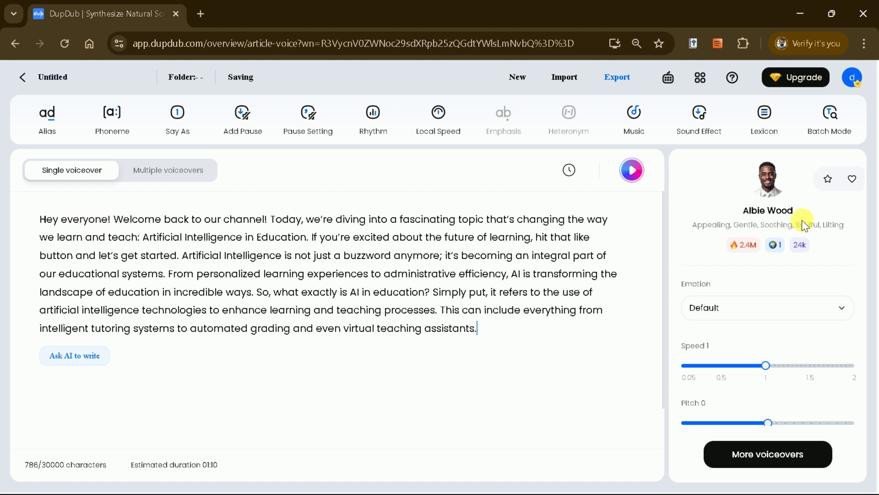
click(765, 189)
click(295, 145)
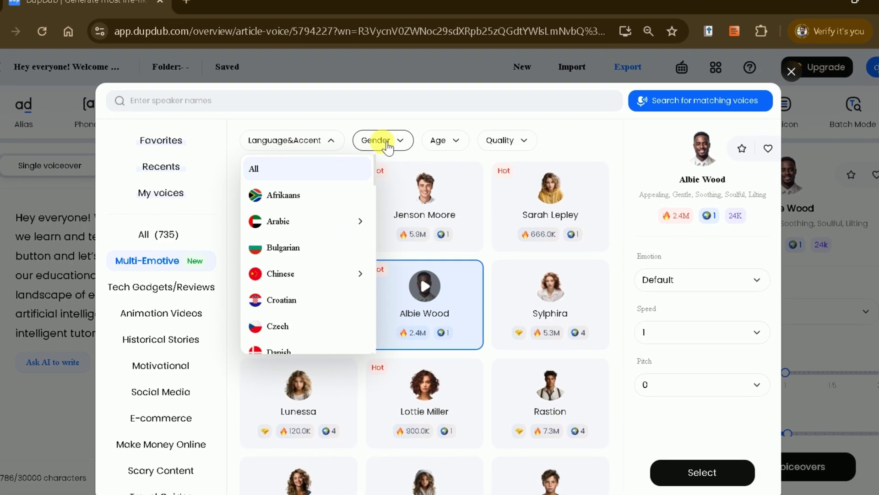
click(387, 146)
click(378, 194)
click(439, 140)
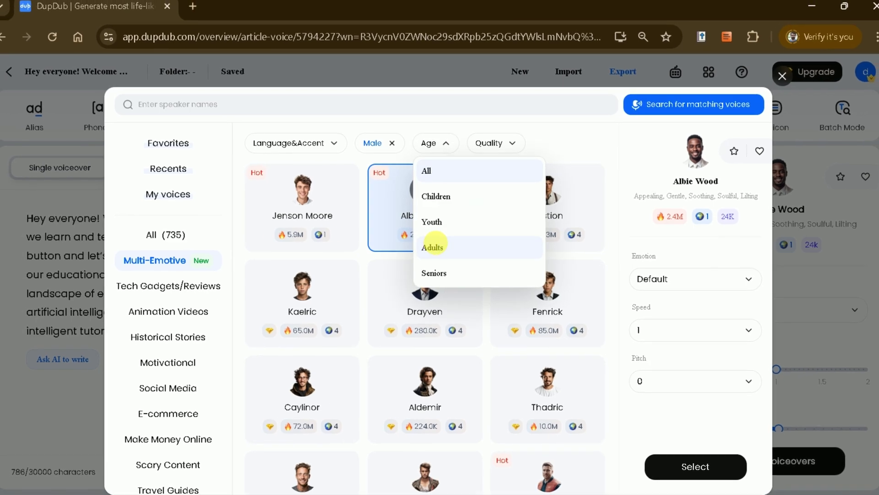
click(436, 243)
click(518, 155)
Preview the Rastion, Drayven and Caylinor voices, settling on Rastion
click(305, 191)
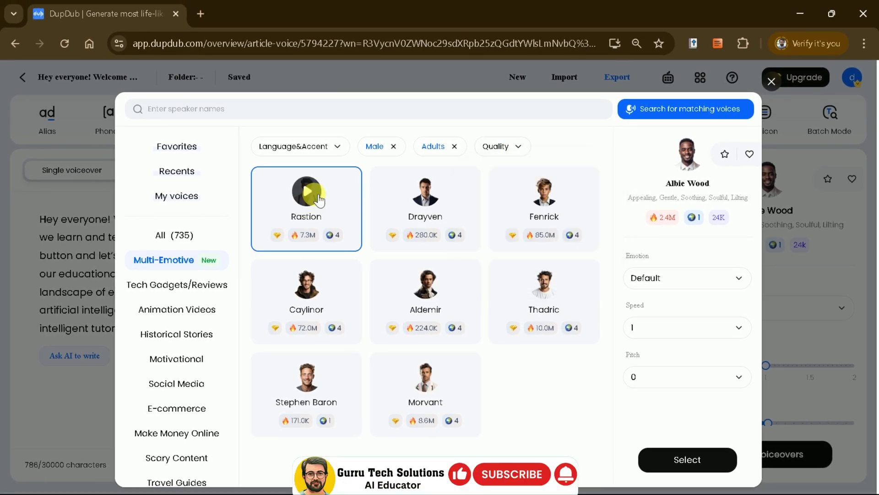
click(316, 196)
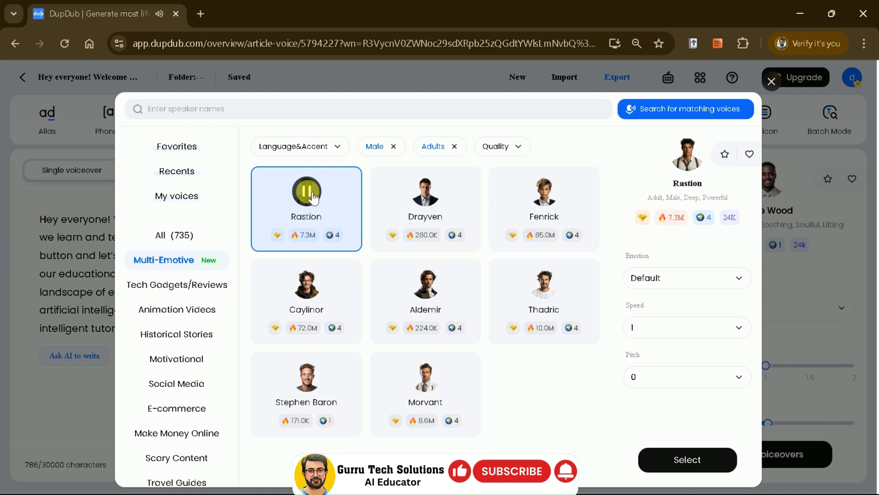
click(433, 200)
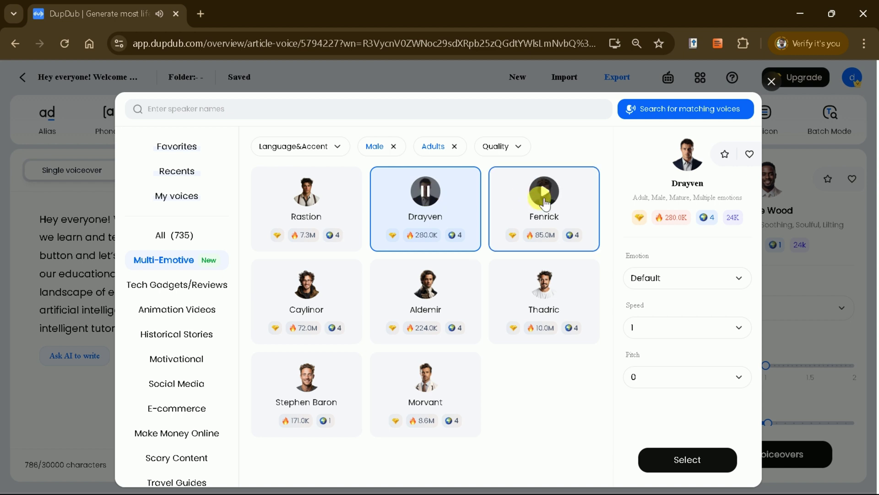
click(317, 287)
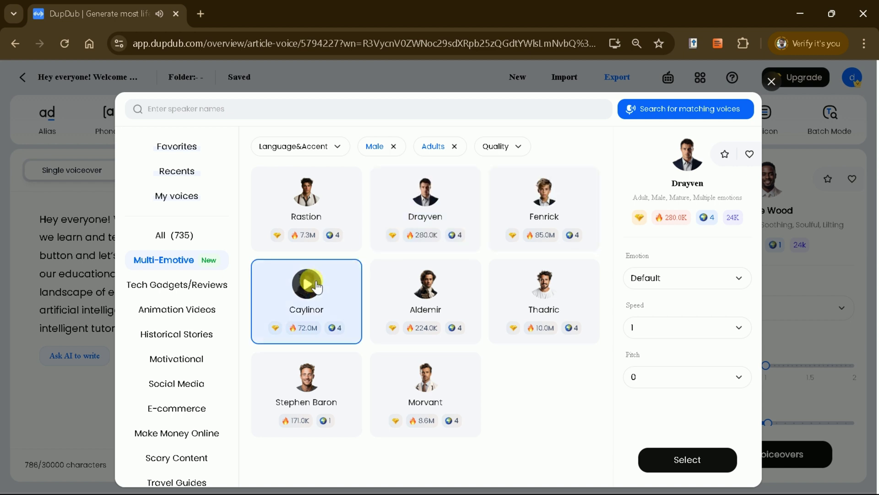
click(312, 197)
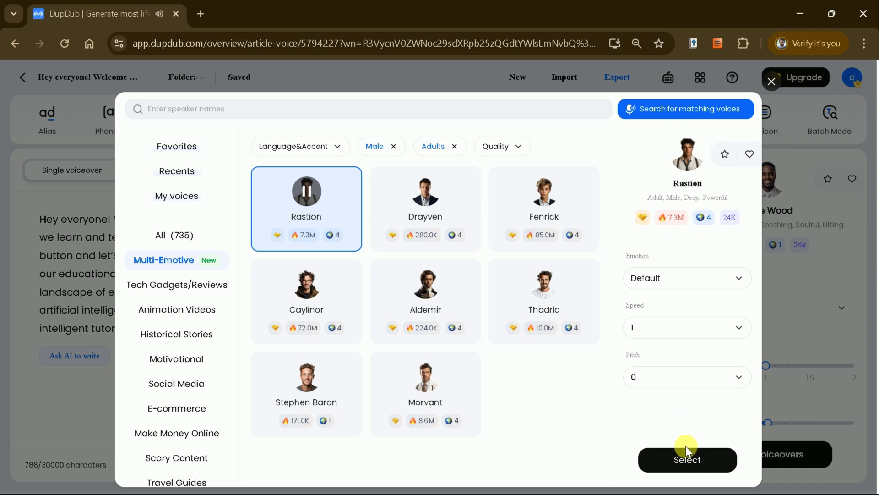
Give Rastion the Happy emotion at speed 1 and confirm it as the script's voice
click(672, 284)
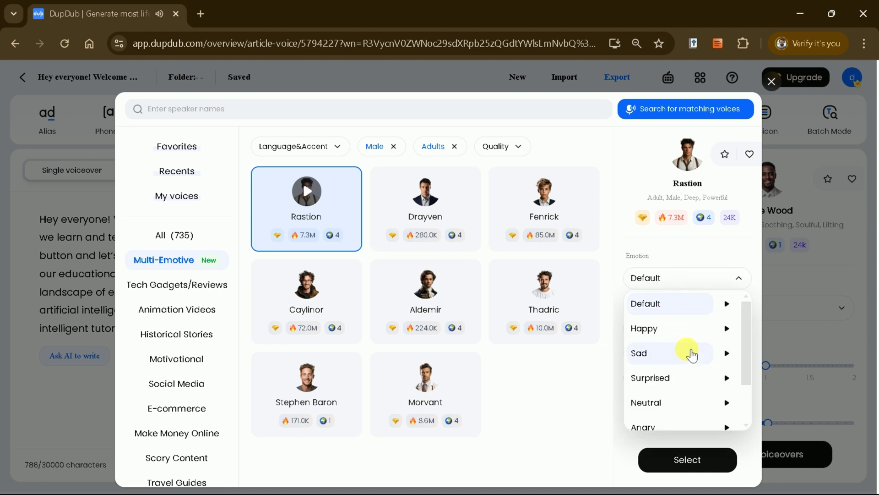
click(658, 337)
click(691, 334)
click(600, 361)
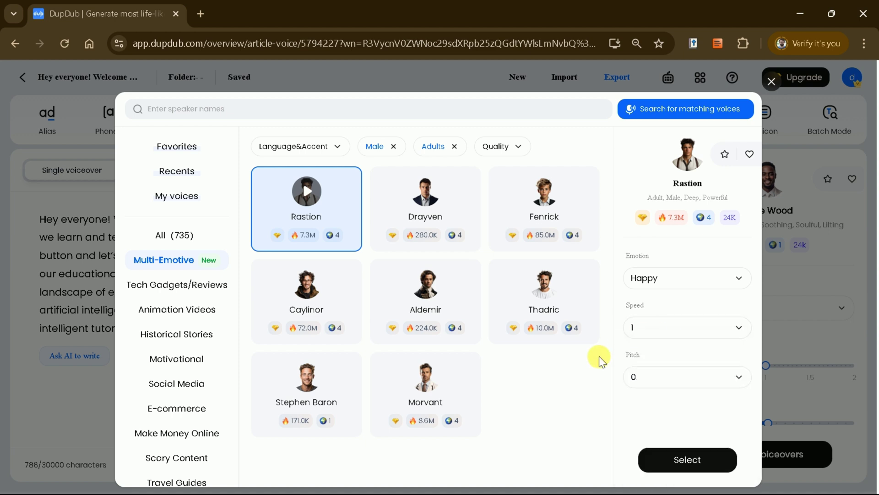
click(671, 375)
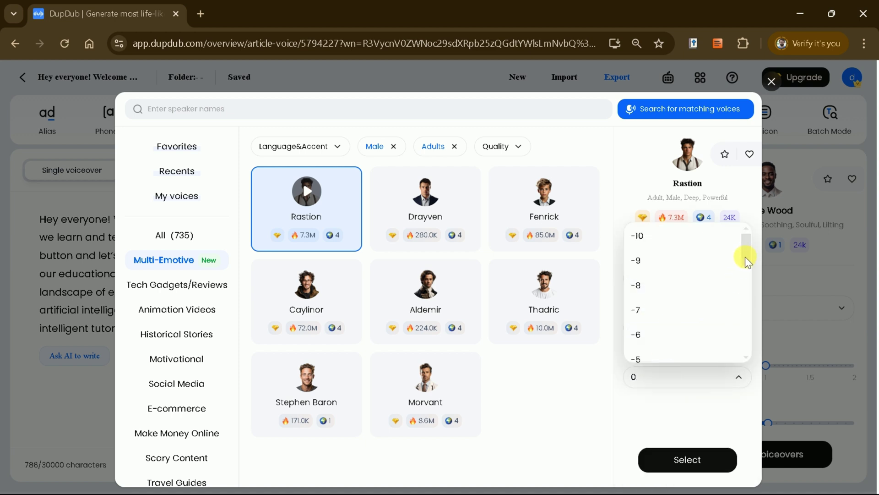
click(684, 459)
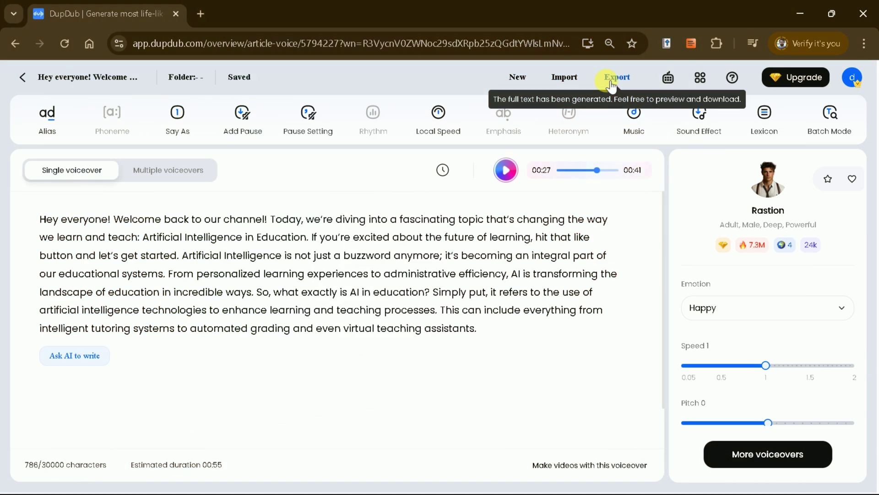
Export the voiceover as an MP3 and check the downloaded audio file
click(611, 82)
click(659, 117)
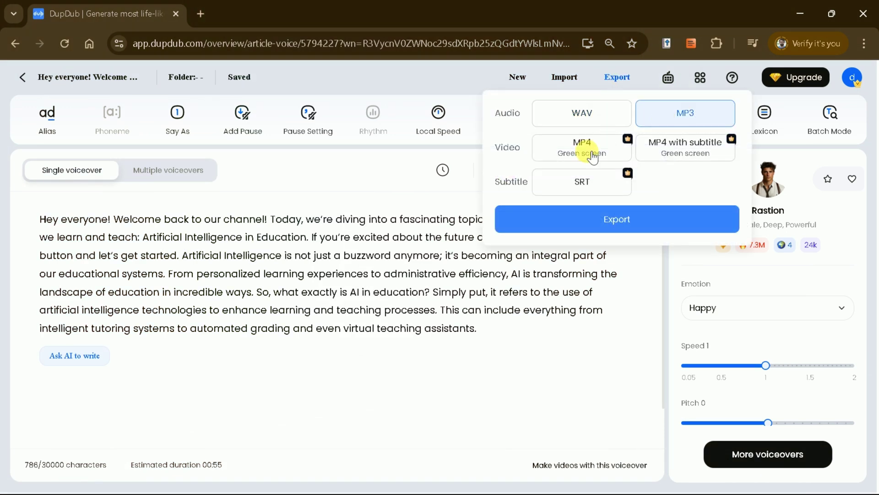
click(599, 220)
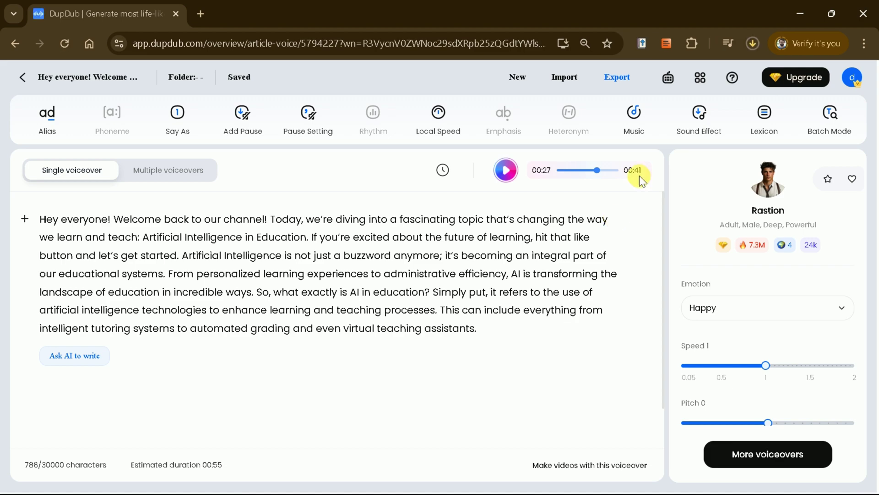
click(753, 41)
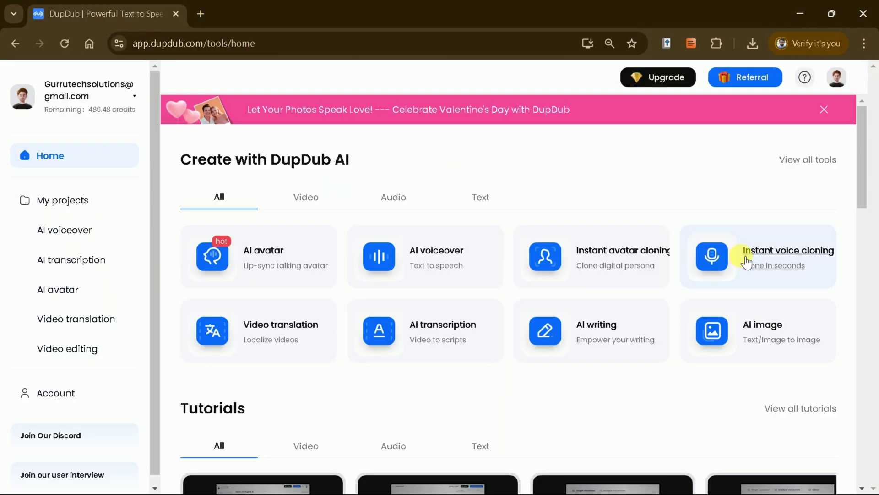
Start an AI avatar project using the first gesture avatar
click(249, 242)
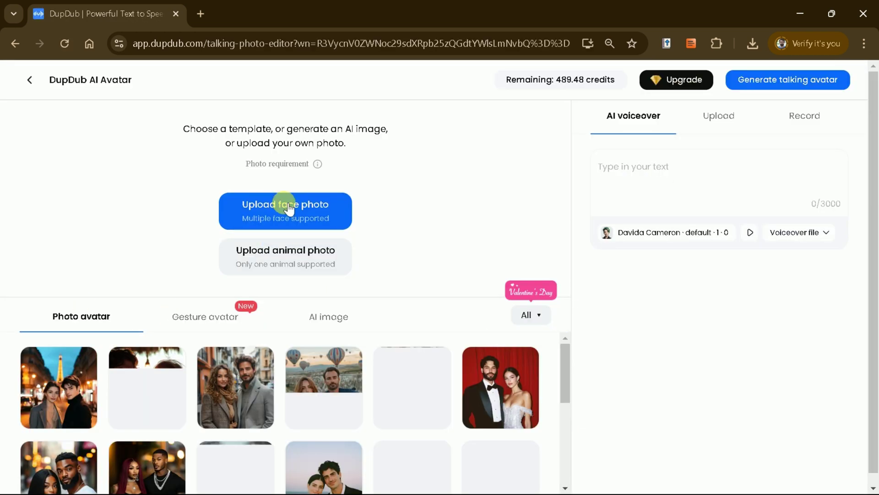
click(205, 316)
click(150, 389)
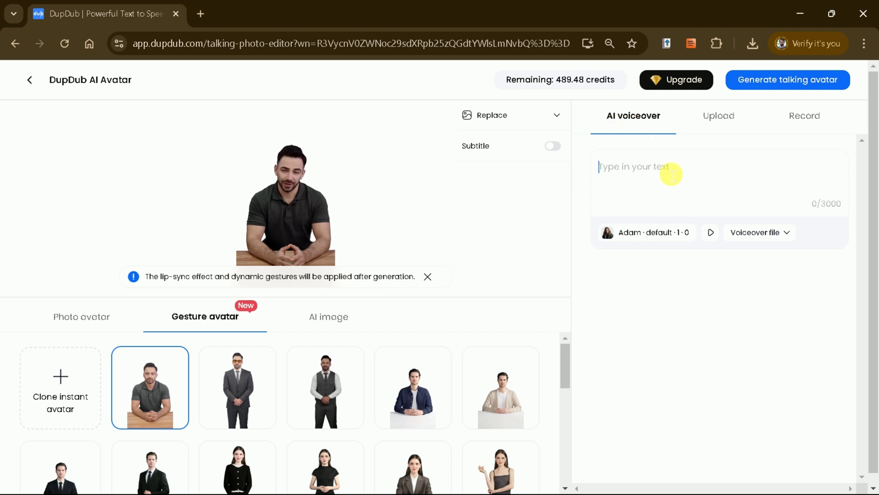
Paste the 786-character script into the avatar's text voiceover and bring up its voice list
click(713, 116)
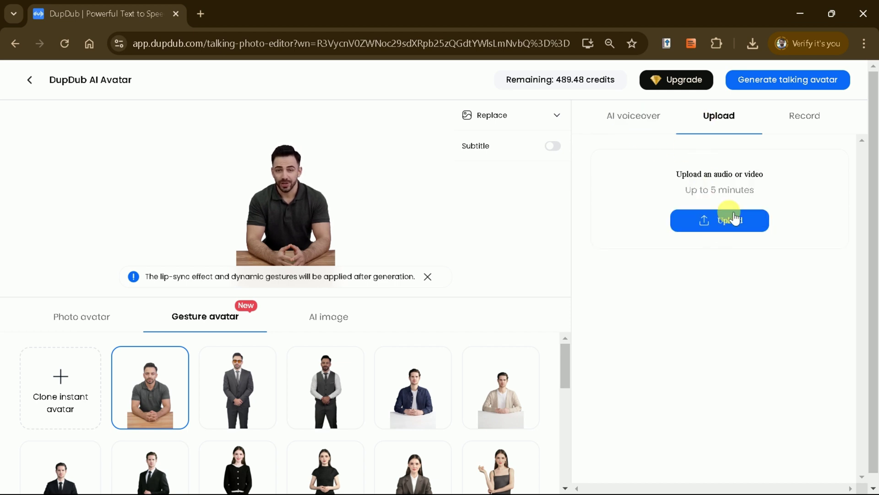
click(802, 119)
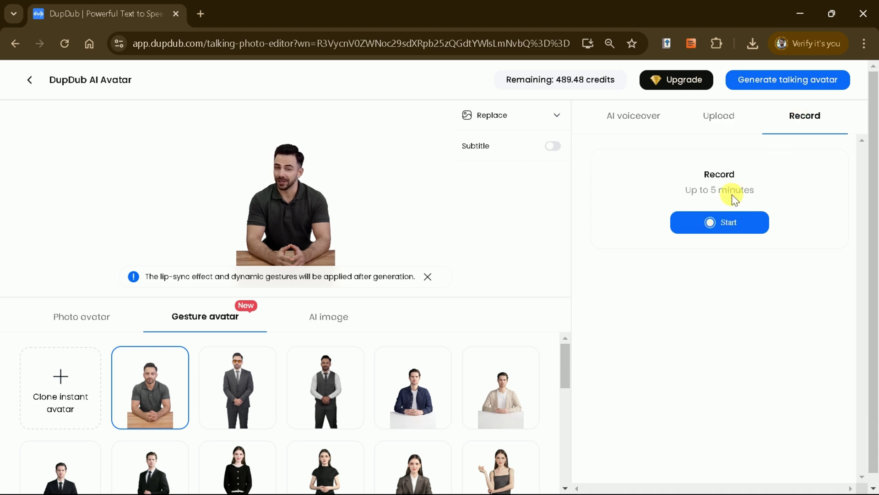
click(658, 118)
click(646, 170)
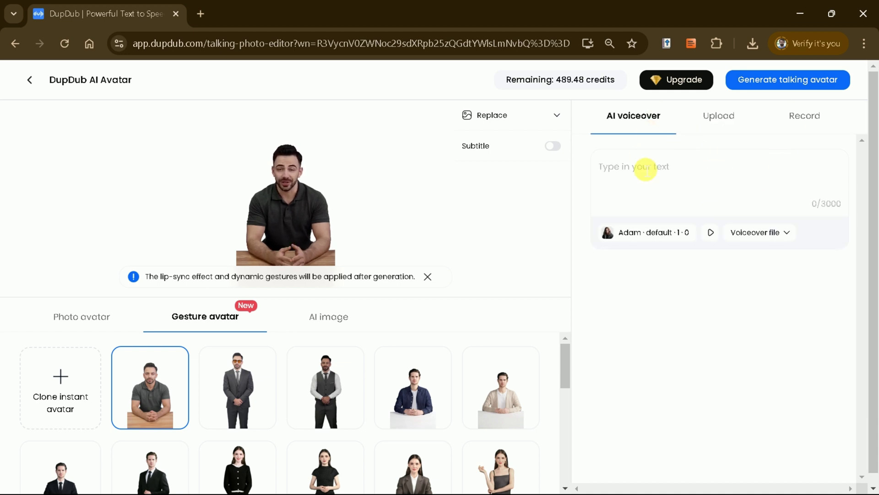
text(Hey everyone! Welcome back to our channel! Today, we’re diving into a fascinating topic that’s changing the way we learn and teach: Artificial Intelligence in Education. If you’re excited about the future of learning, hit that like button and let’s get started. Artificial Intelligence is not just a buzzword anymore; it’s becoming an integral part of our educational systems. From personalized learning experiences to administrative efficiency, AI is transforming the landscape of education in incredible ways. So, what exactly is AI in education? Simply put, it refers to the use of artificial intelligence technologies to enhance learning and teaching processes. This can include everything from intelligent tutoring systems to automated grading and even virtual teaching assistants.)
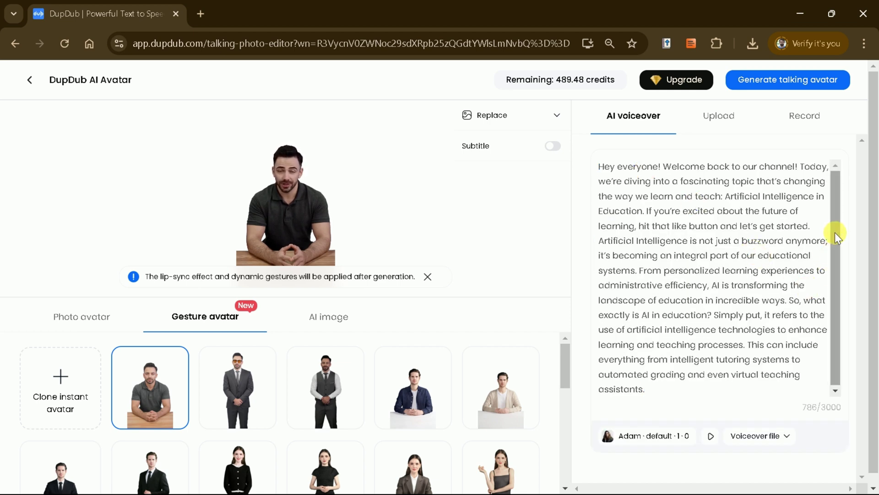
scroll(816, 256, down, 1)
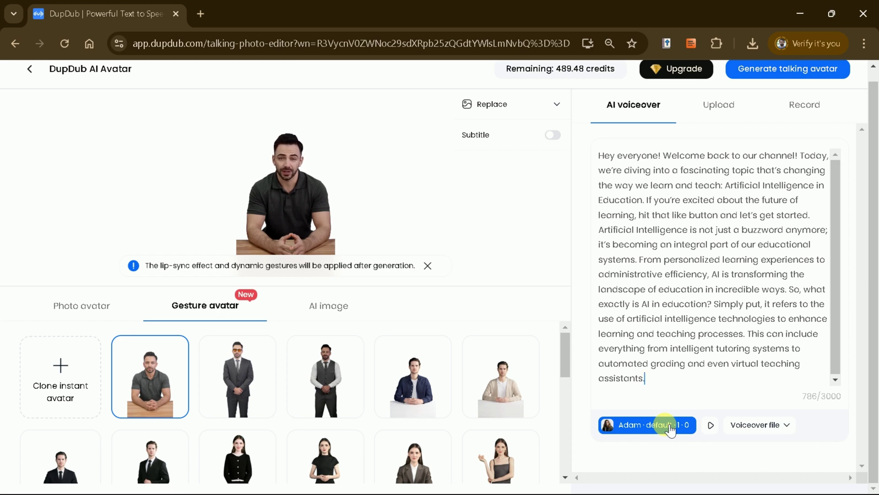
click(669, 425)
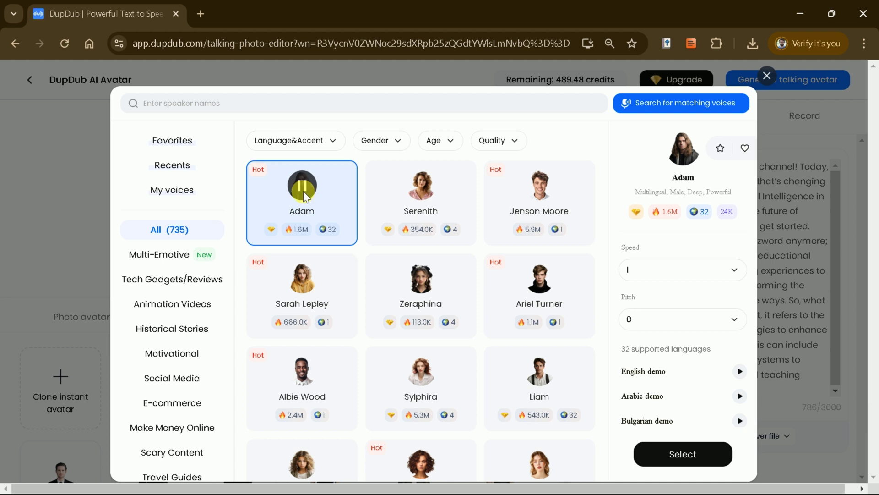
Preview the Serenith and Jenson Moore voices, then keep Adam as the avatar's voice
click(430, 195)
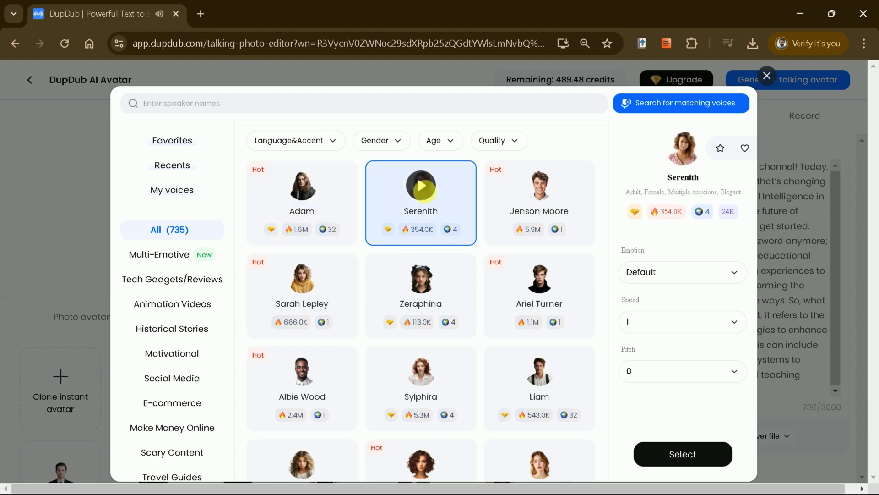
click(546, 193)
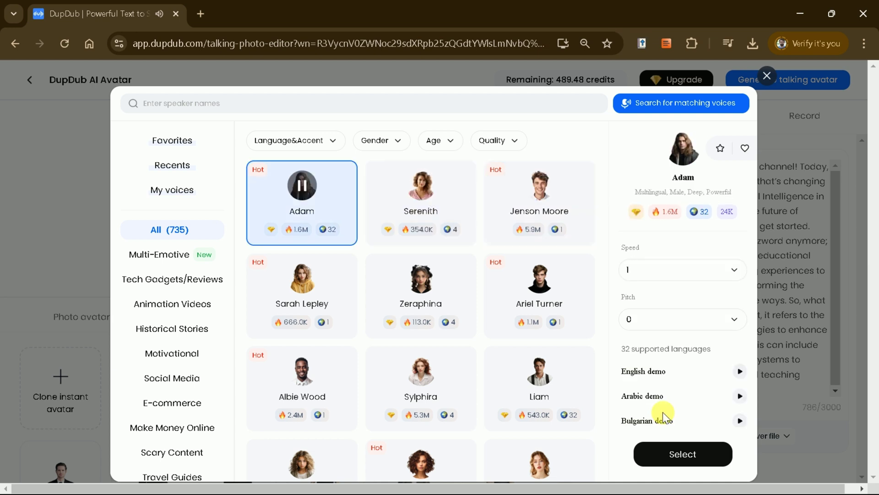
click(680, 456)
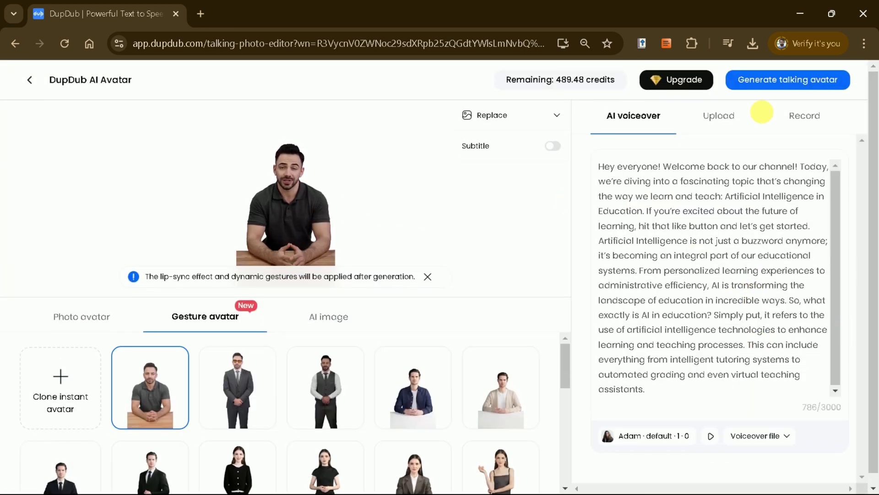
Generate the talking avatar for 9.4 credits, then return to the AI tools home page
click(788, 80)
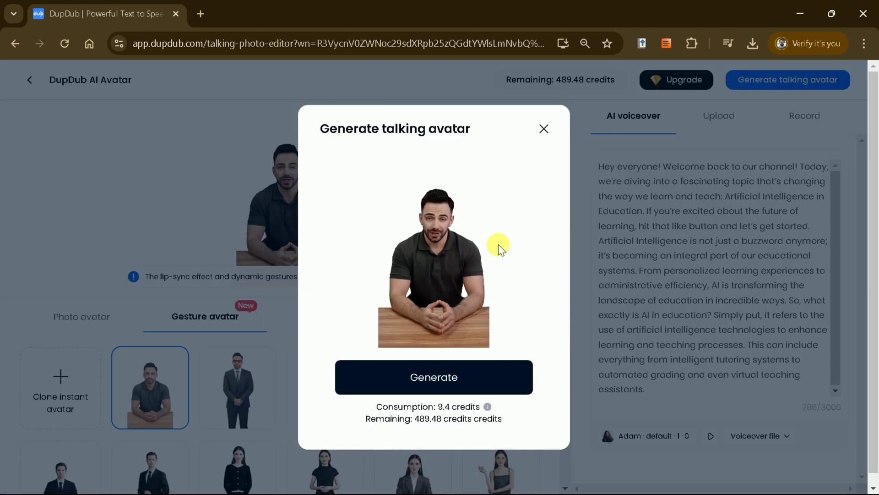
click(437, 382)
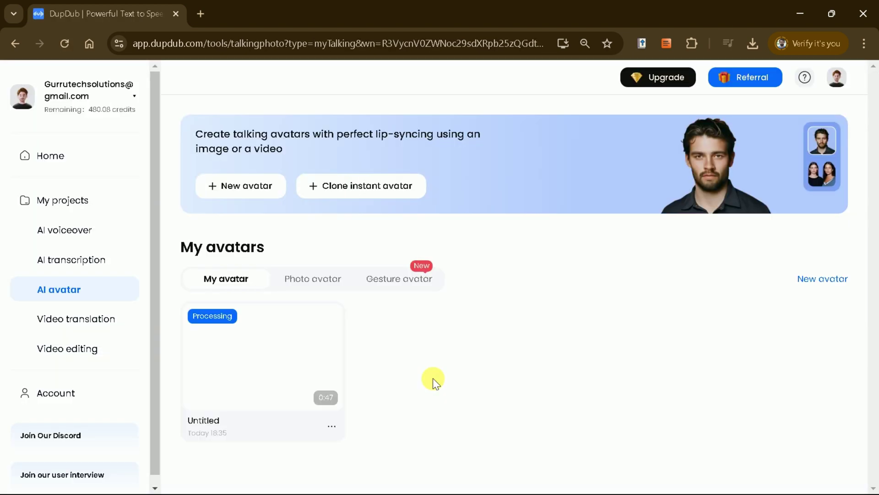
mouse_move(225, 342)
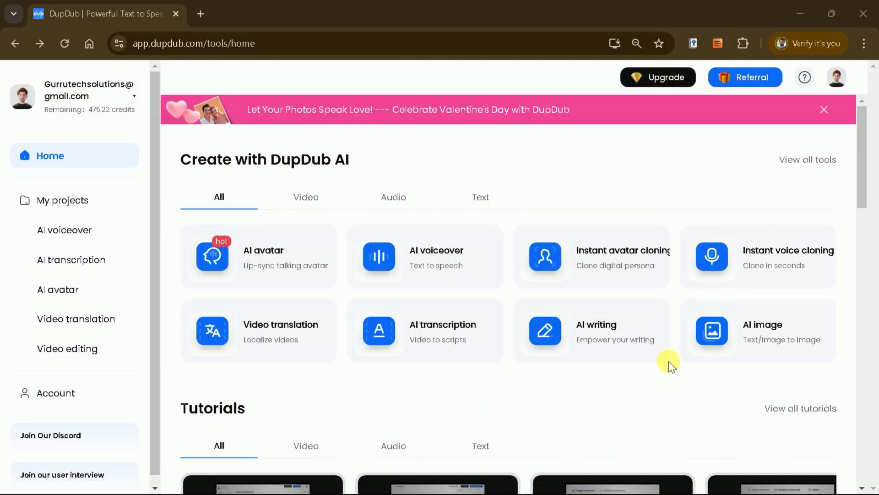
Open the AI transcription tool from the home page
click(441, 330)
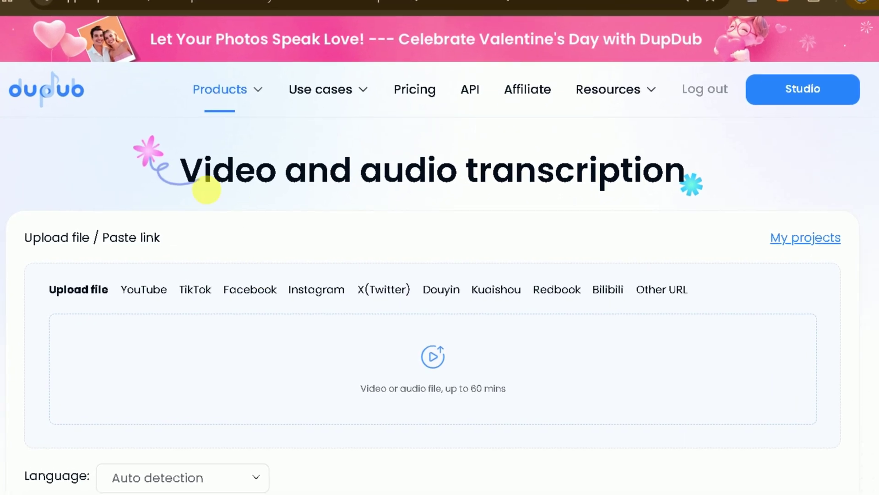
drag(195, 182, 681, 188)
click(676, 189)
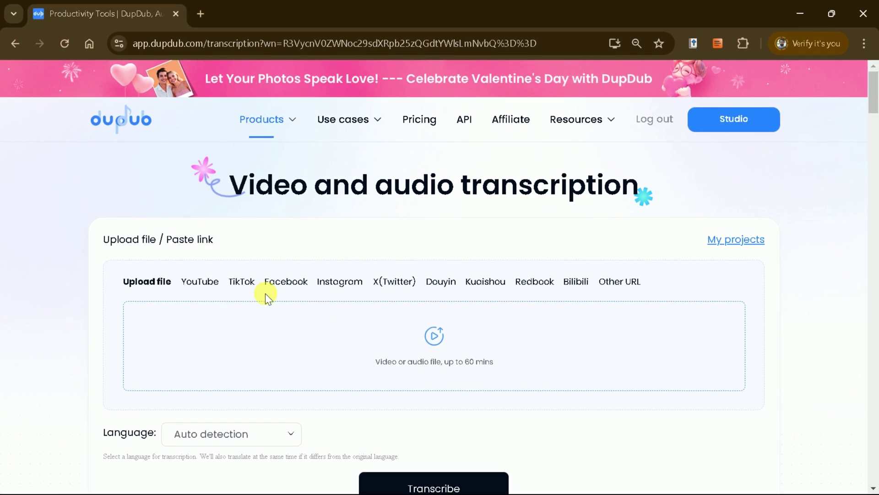
Preview the YouTube, TikTok, Facebook and Instagram link source options in turn
click(202, 282)
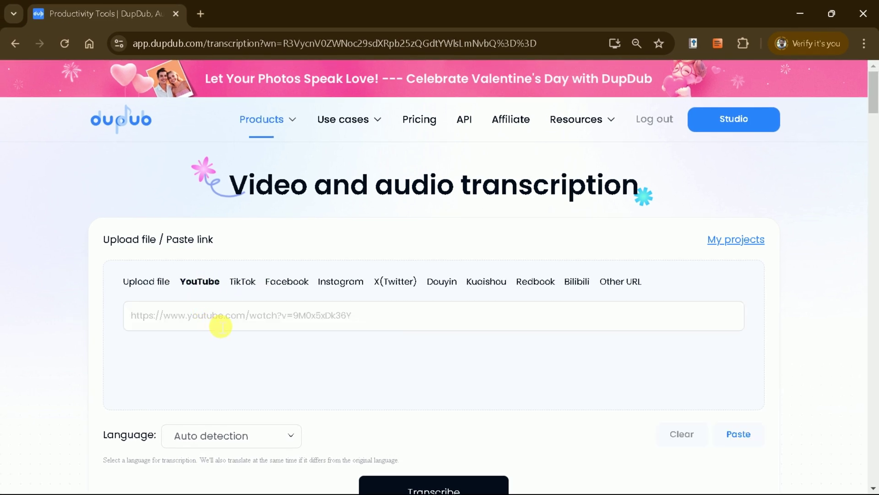
click(247, 284)
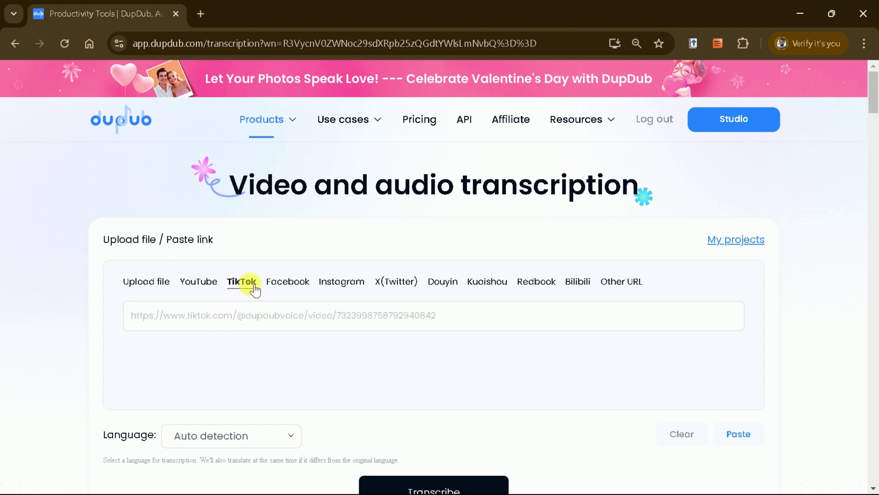
click(289, 283)
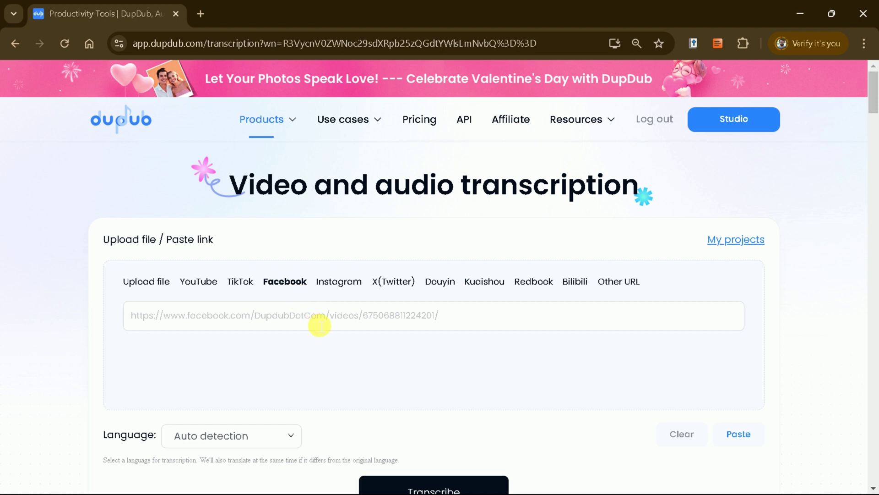
click(336, 287)
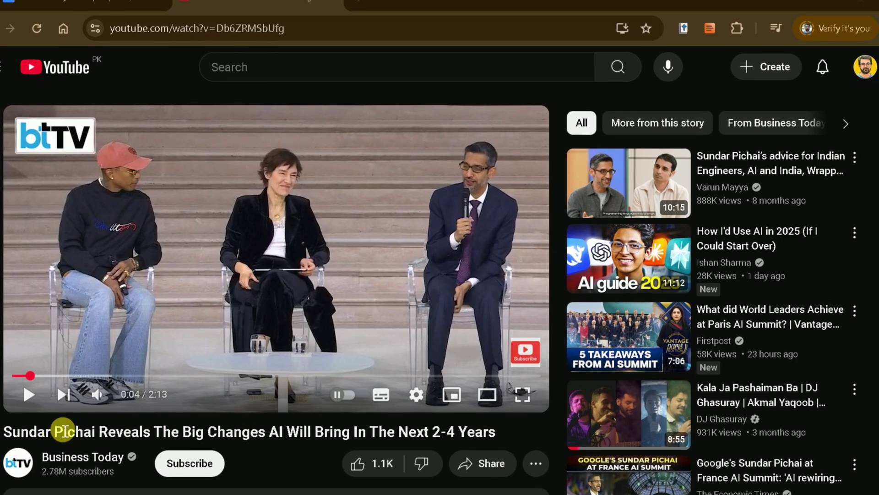
Copy the YouTube video's web address and close its tab, back at DupDub's link field
drag(5, 431, 502, 433)
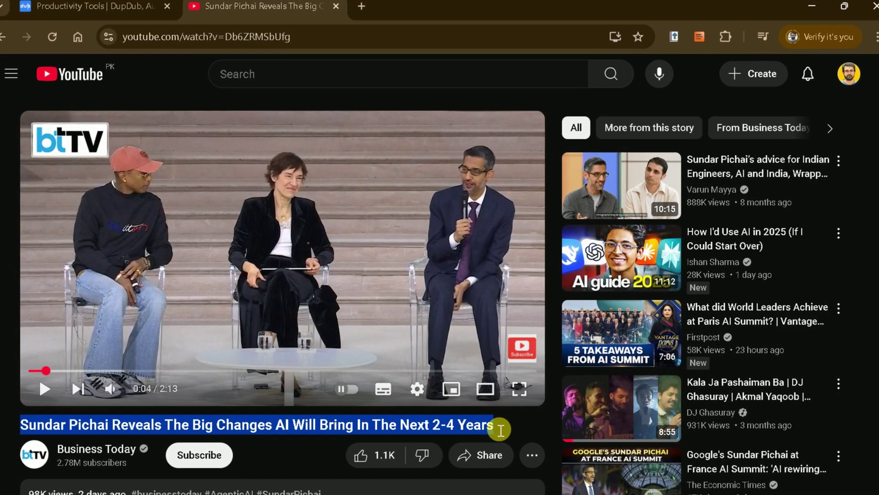
click(485, 412)
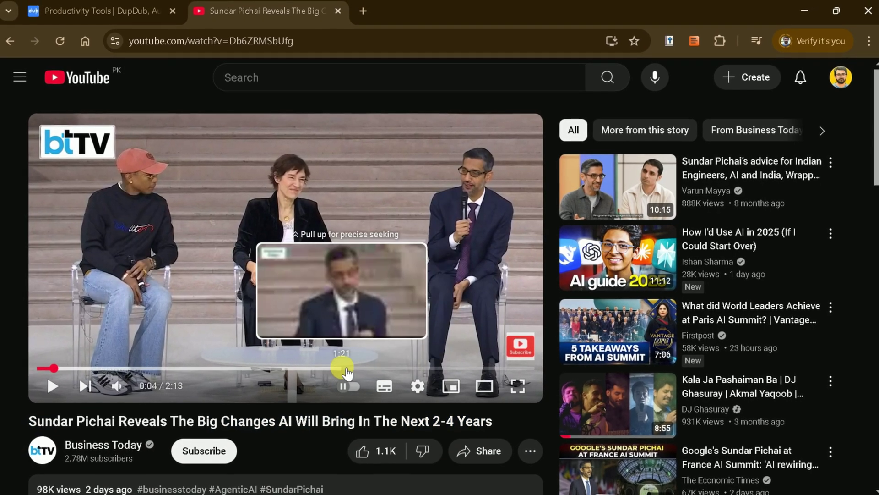
click(178, 41)
right_click(179, 41)
key(ctrl+c)
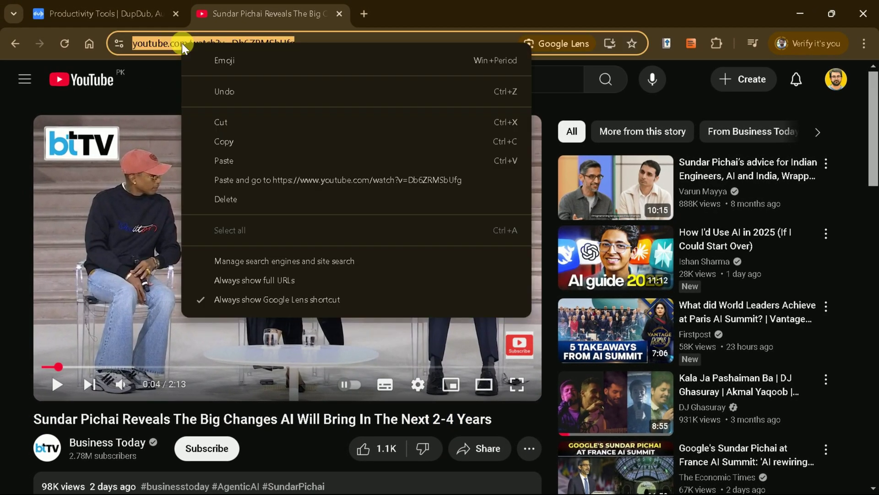
click(230, 142)
key(ctrl+w)
right_click(221, 313)
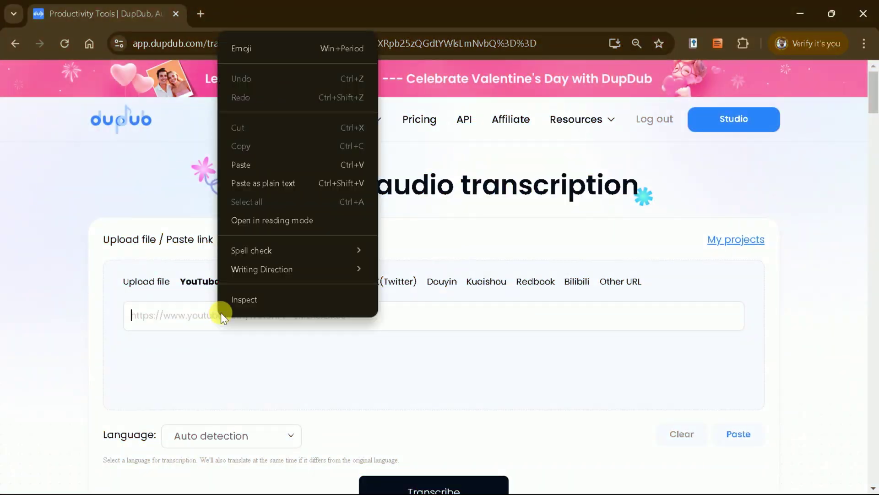
Paste the YouTube link, set the transcription language to English, and start transcribing
click(249, 164)
scroll(370, 339, down, 1)
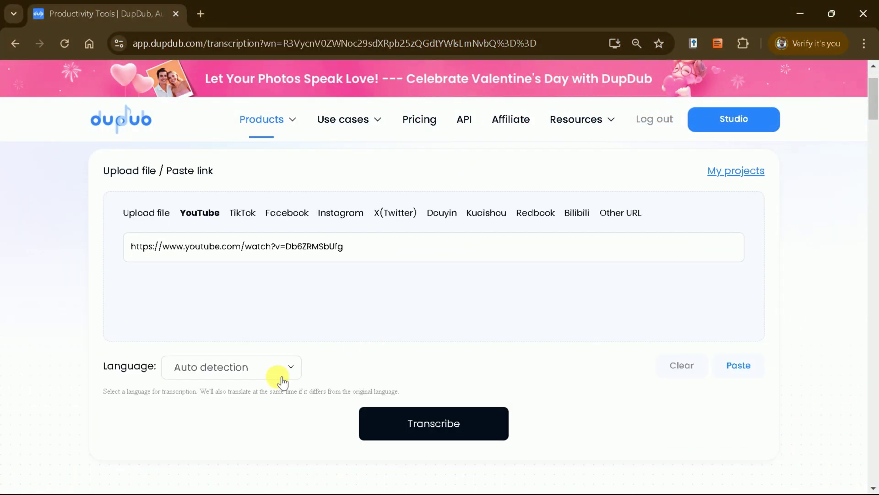
click(238, 374)
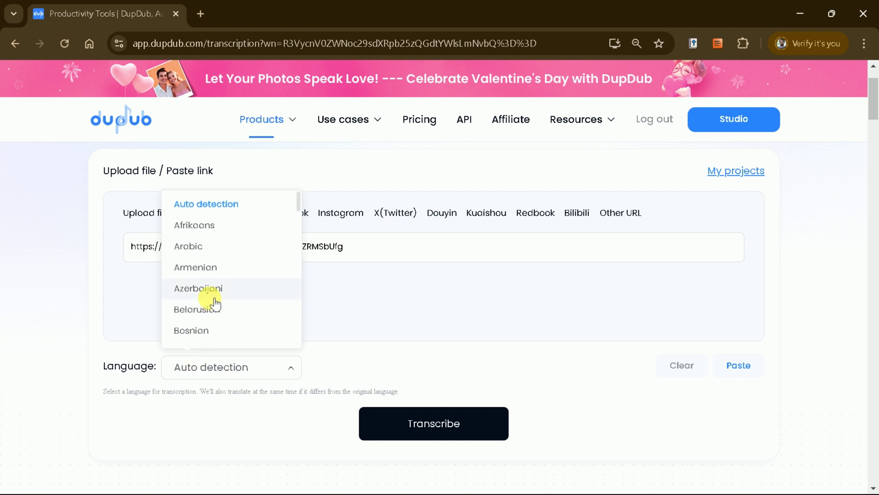
scroll(211, 287, down, 4)
click(207, 251)
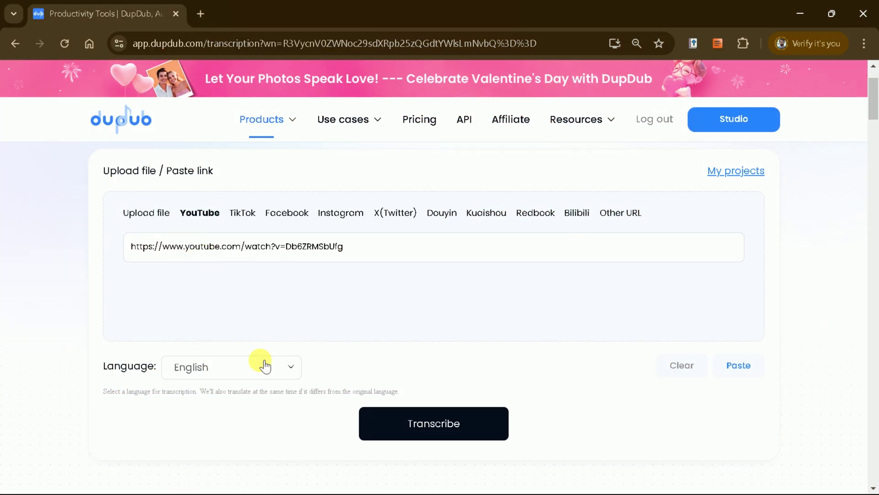
click(443, 430)
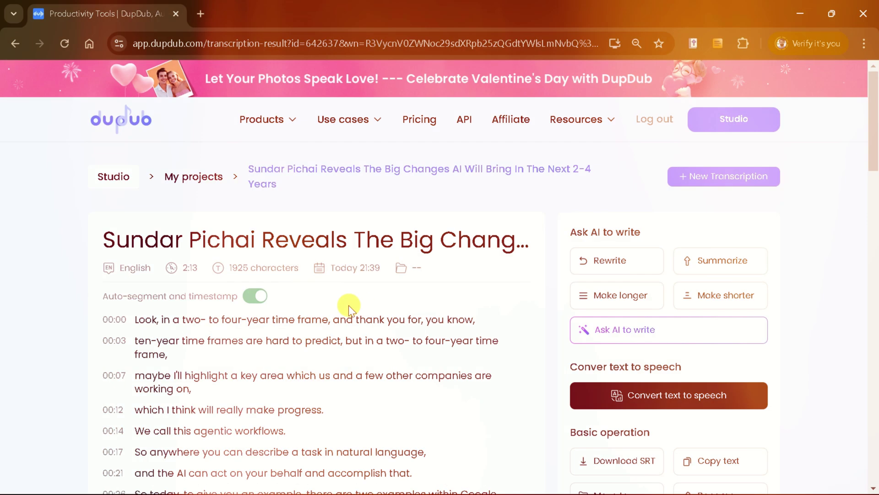
Review the 1,925-character timestamped transcript and open it in the AI writing editor
drag(113, 252, 183, 288)
scroll(188, 291, down, 5)
scroll(194, 295, down, 8)
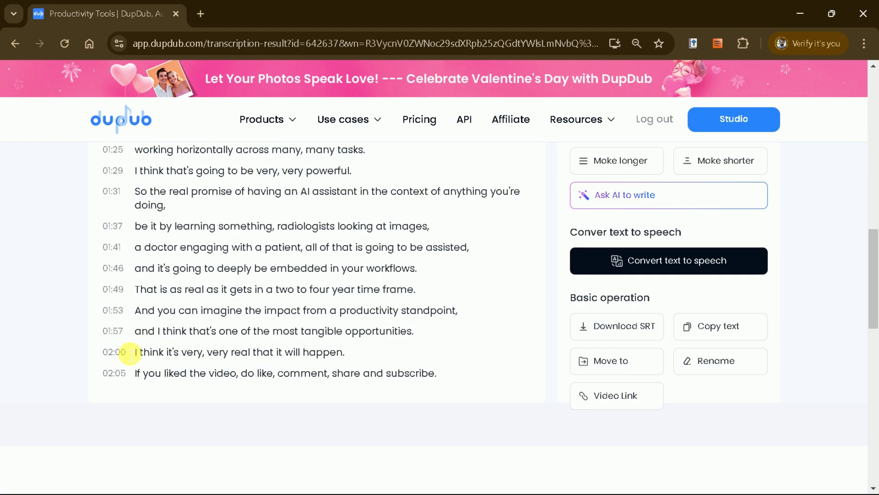
scroll(132, 372, up, 10)
scroll(726, 435, down, 3)
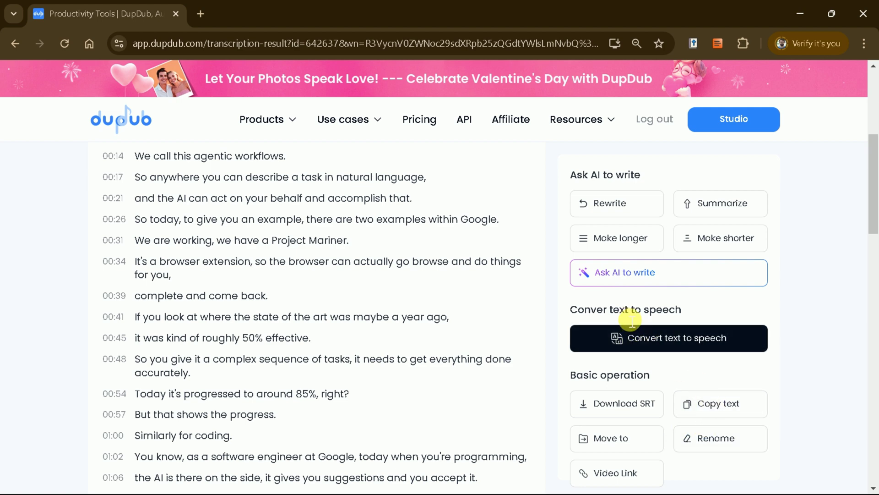
scroll(626, 315, up, 6)
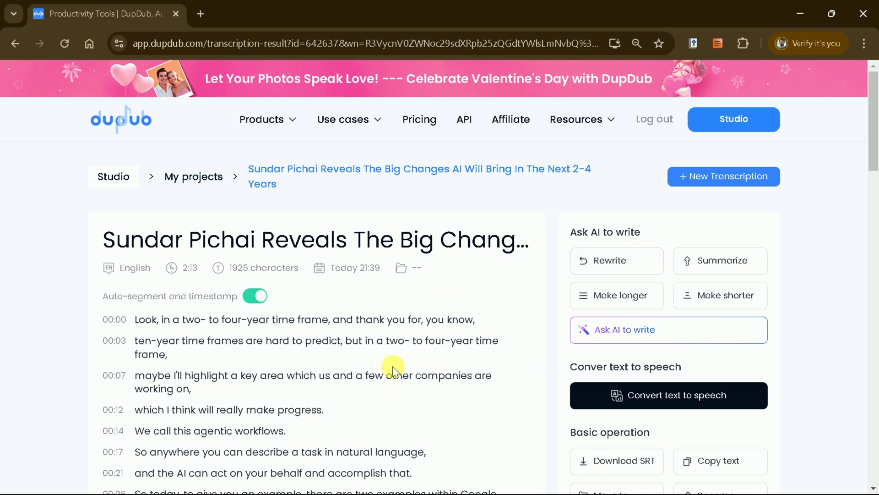
click(631, 262)
scroll(470, 291, up, 7)
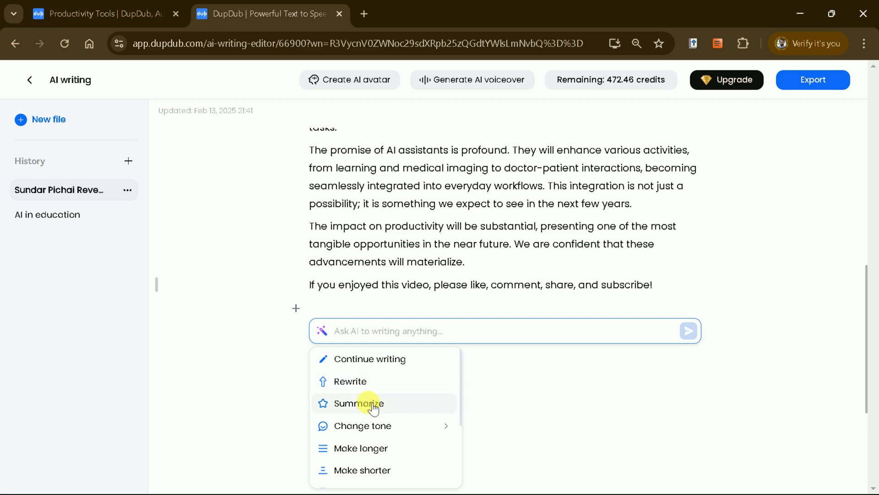
Have AI rewrite the transcript and insert the rewritten paragraphs into the document
click(365, 388)
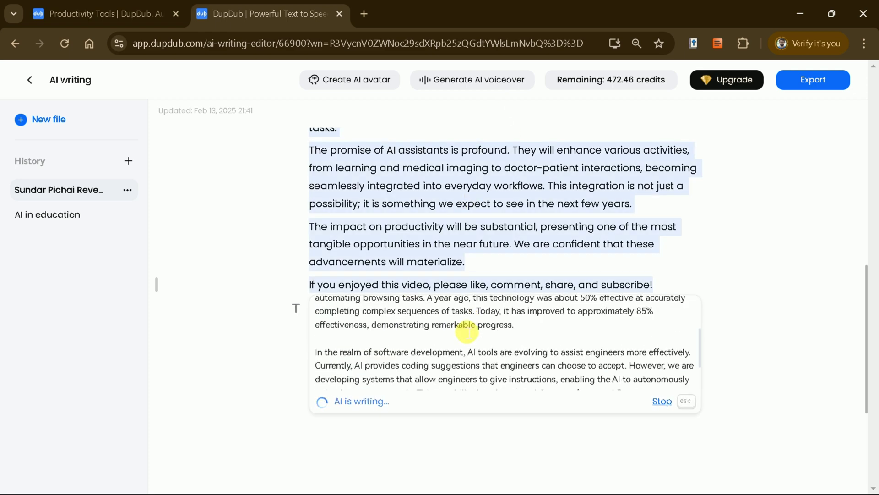
click(402, 292)
scroll(353, 455, down, 5)
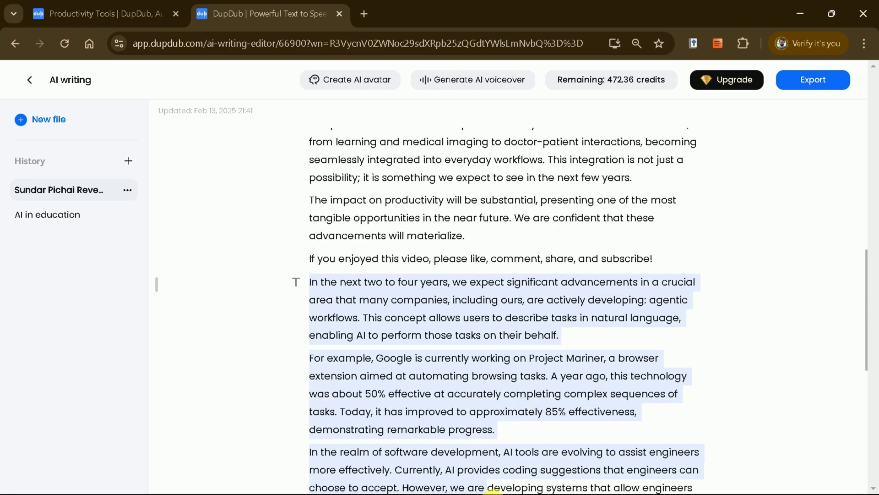
drag(558, 430, 612, 490)
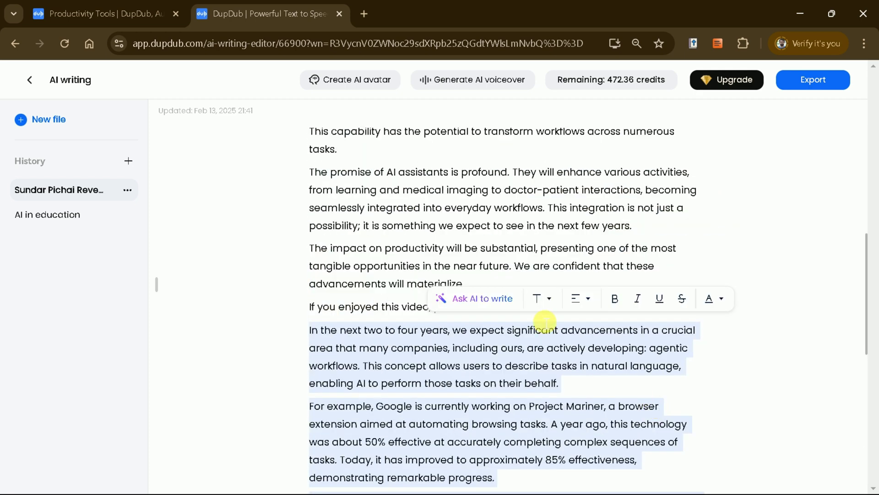
scroll(434, 181, down, 5)
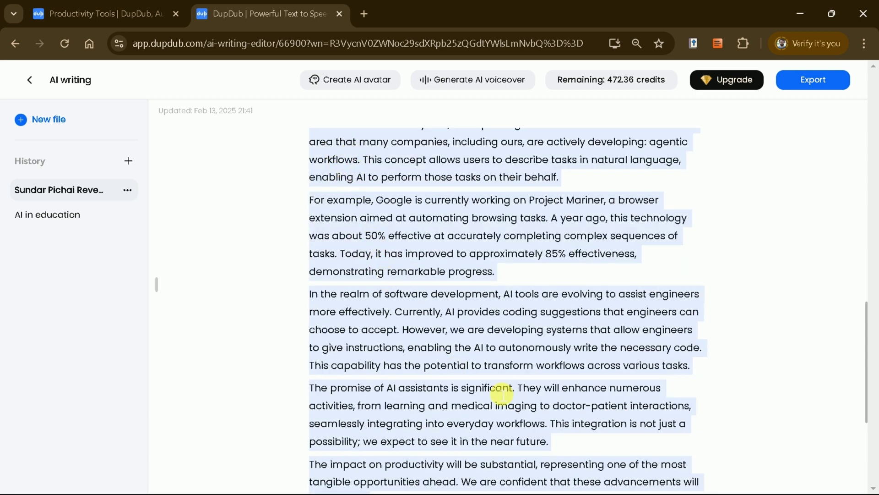
scroll(557, 433, down, 2)
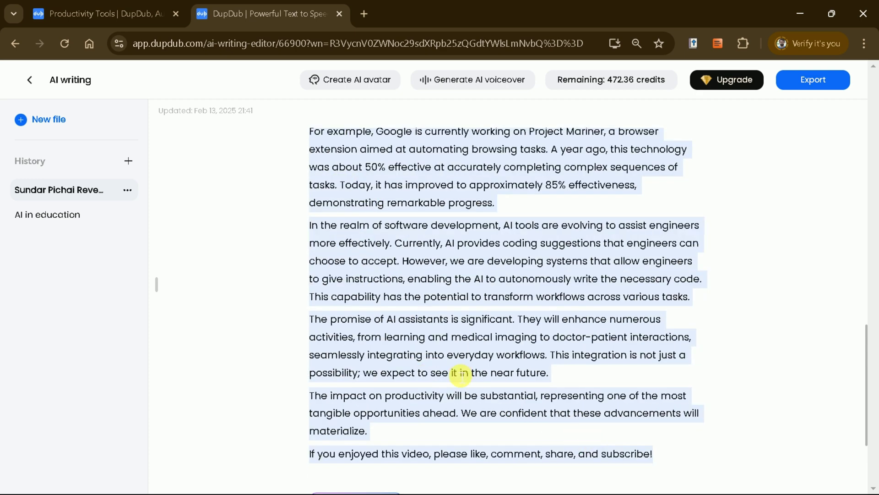
Look back over the rewritten document, then close the AI writing editor tab
click(592, 431)
scroll(591, 428, up, 2)
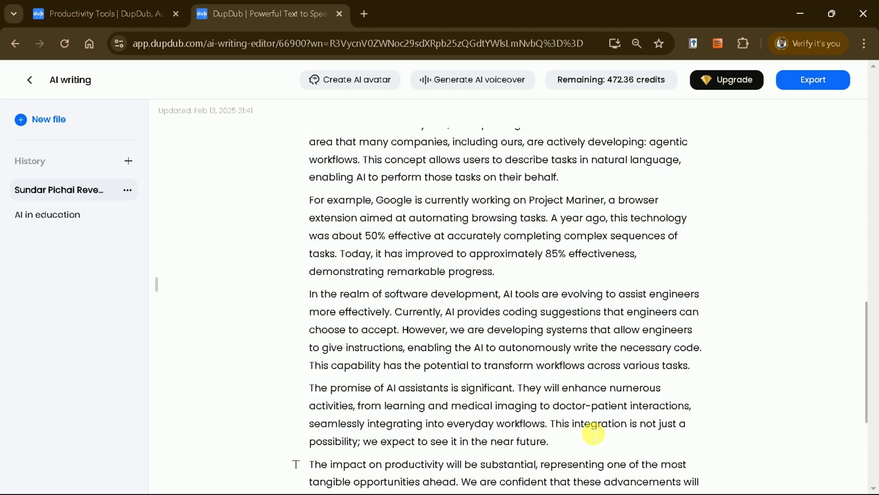
scroll(518, 329, up, 8)
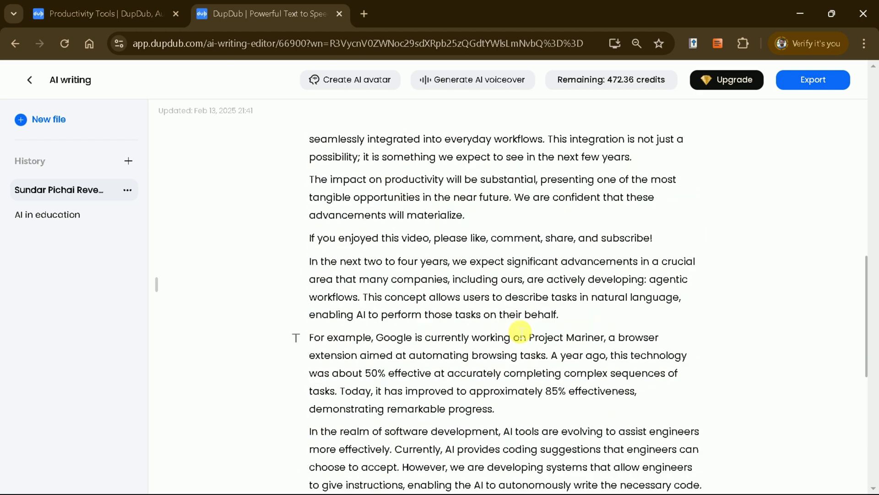
scroll(521, 334, up, 6)
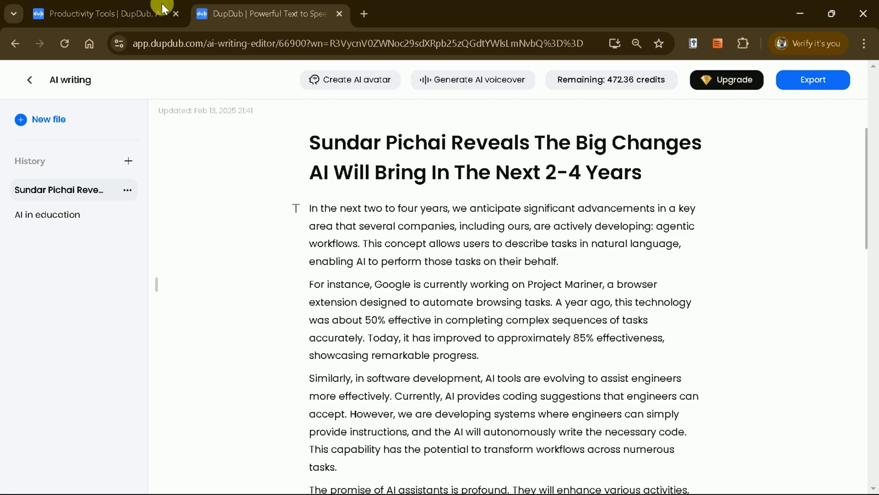
key(ctrl+w)
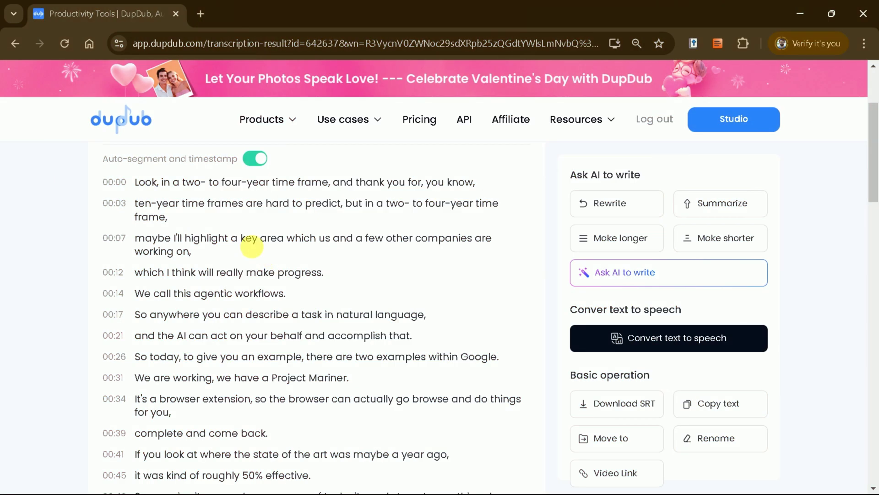
scroll(254, 249, up, 3)
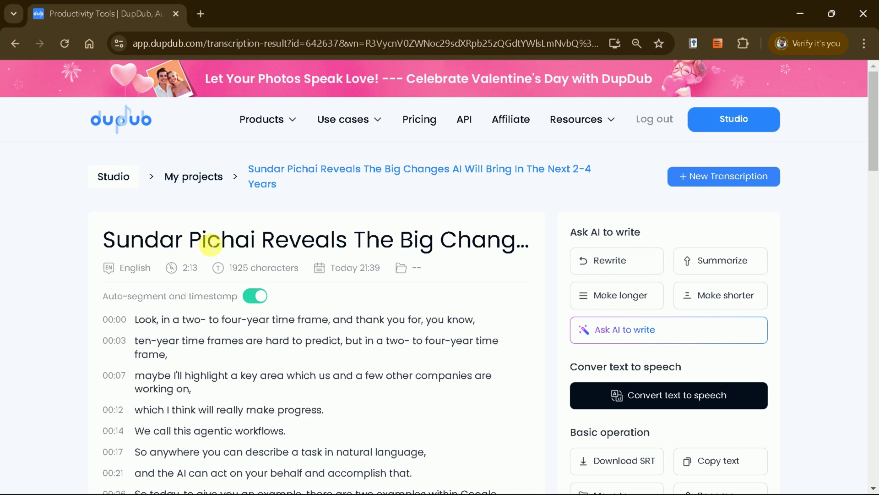
click(183, 180)
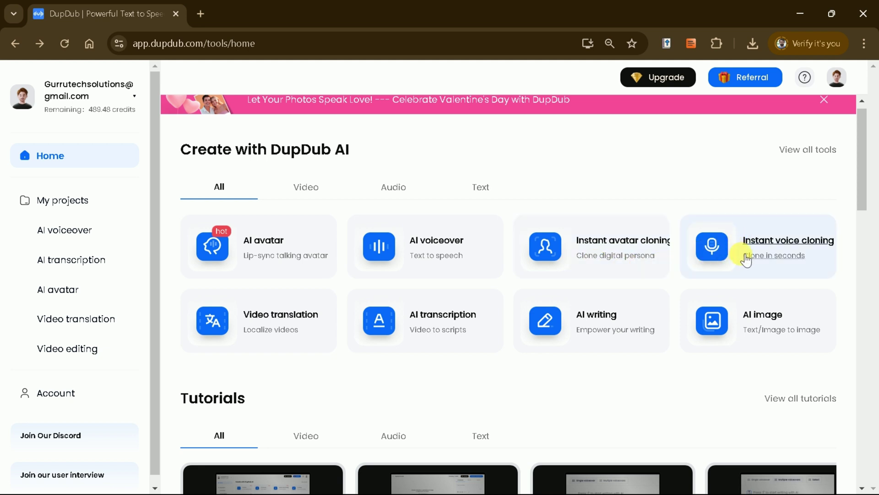
Look over the Instant voice cloning Add voice form, cancel it, and start a video translation project
click(771, 252)
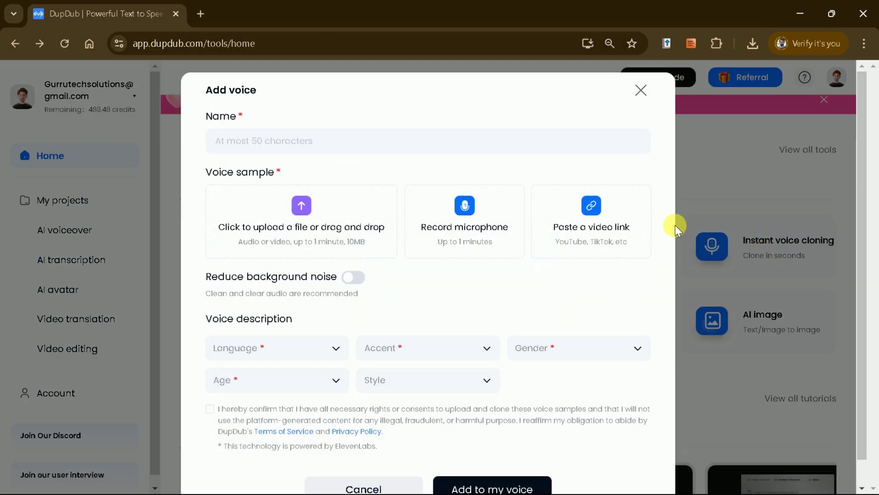
drag(864, 355, 864, 390)
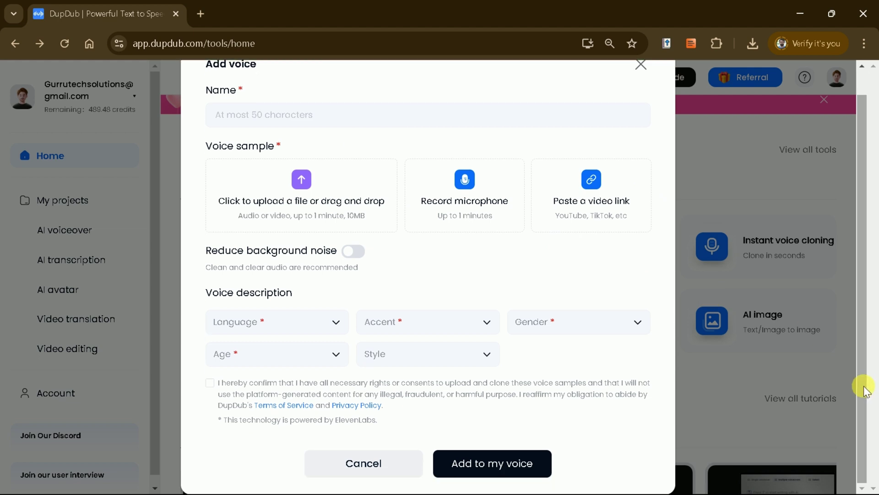
click(264, 126)
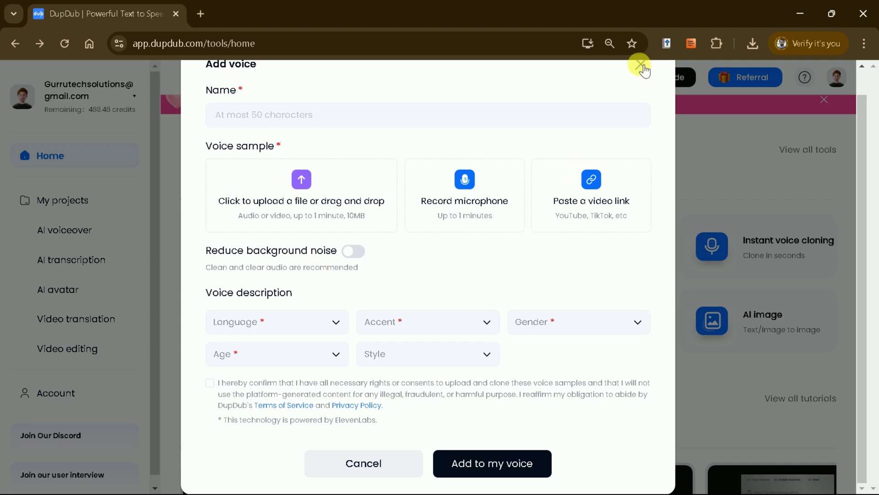
click(640, 64)
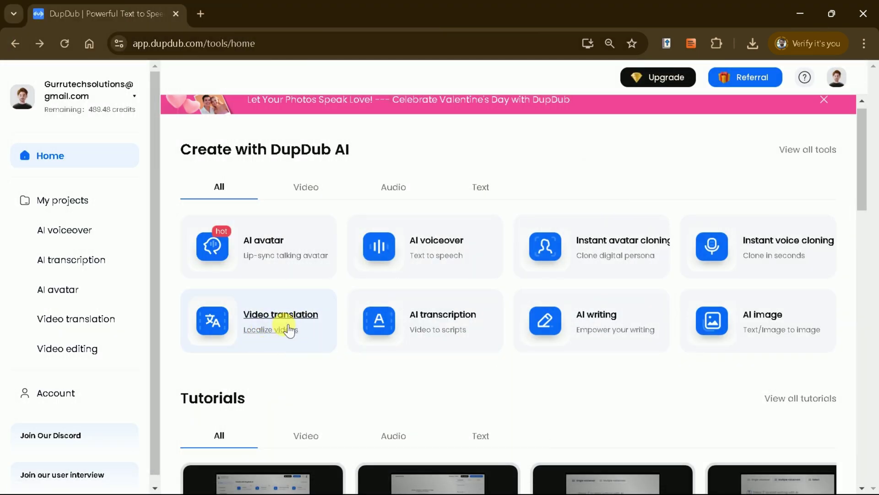
click(288, 317)
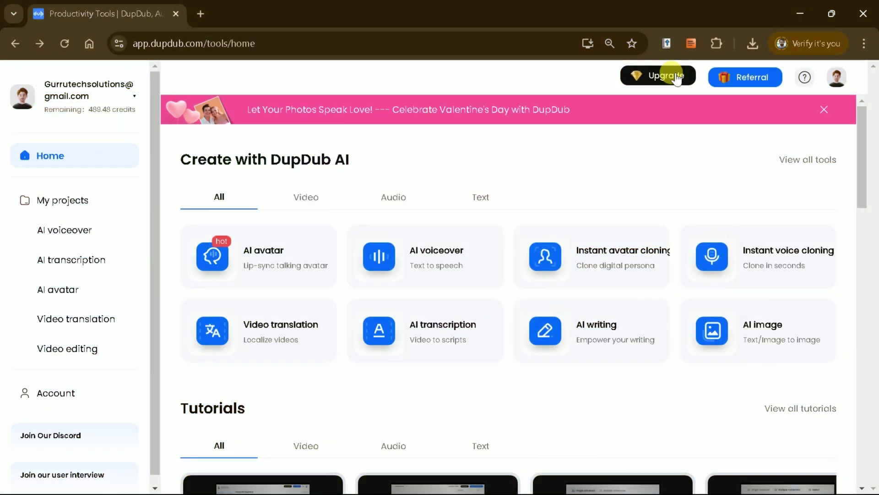
Browse DupDub's AI pricing plans from Upgrade, then close the plans dialog
click(673, 76)
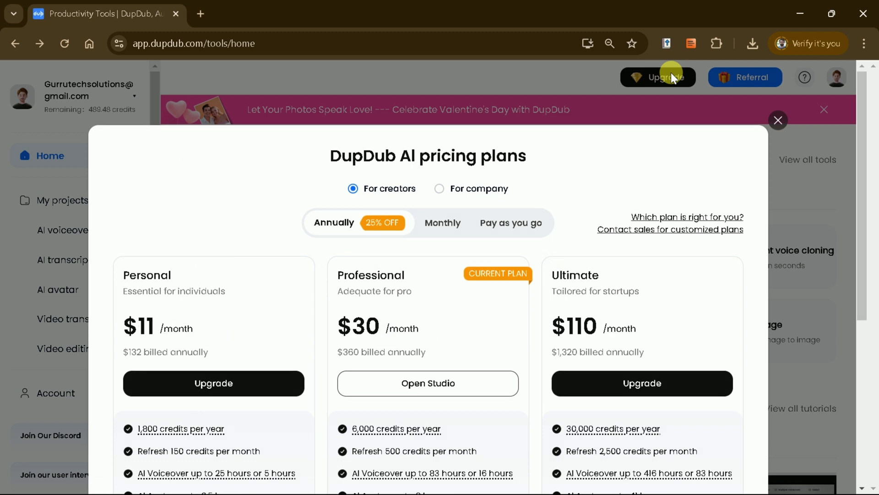
drag(861, 155, 861, 259)
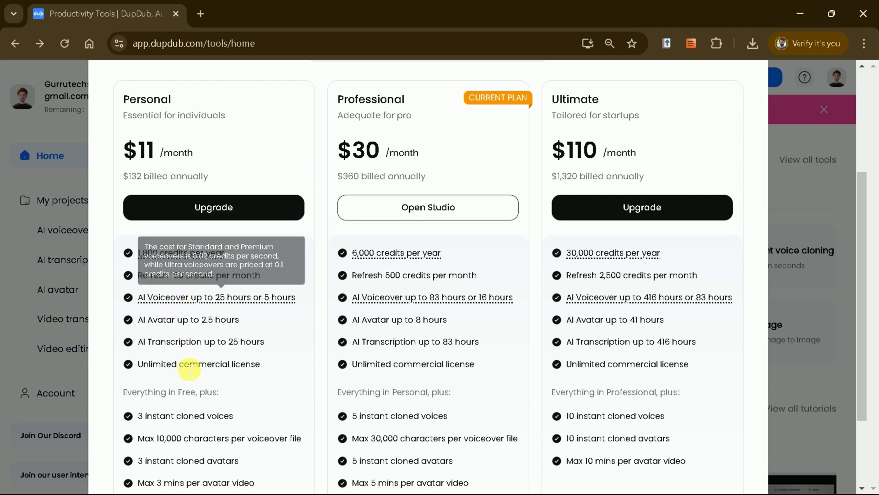
drag(859, 364, 861, 293)
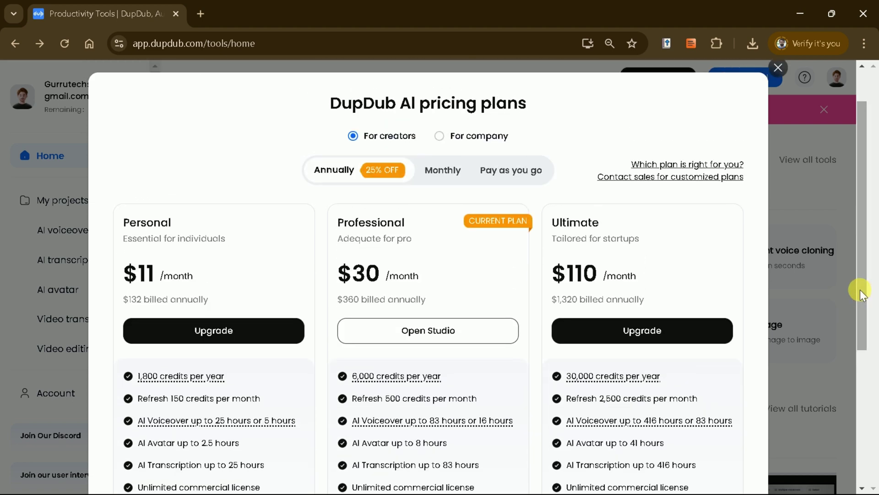
click(778, 68)
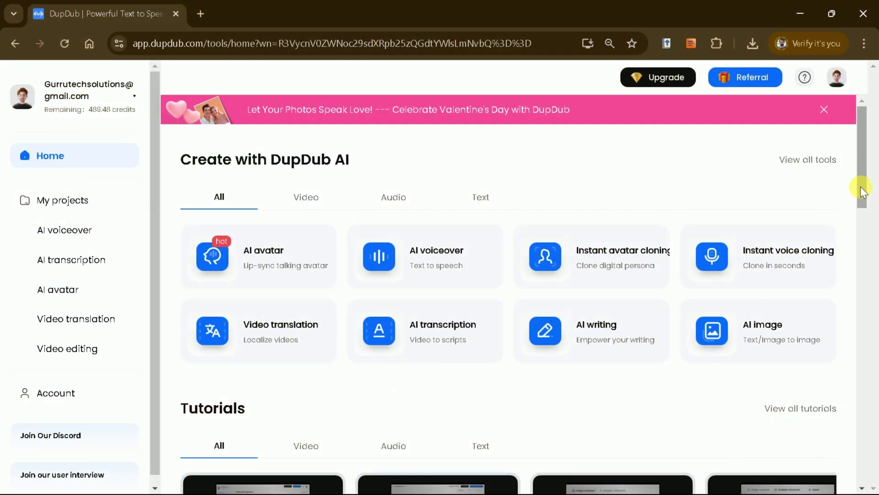
drag(861, 186, 862, 119)
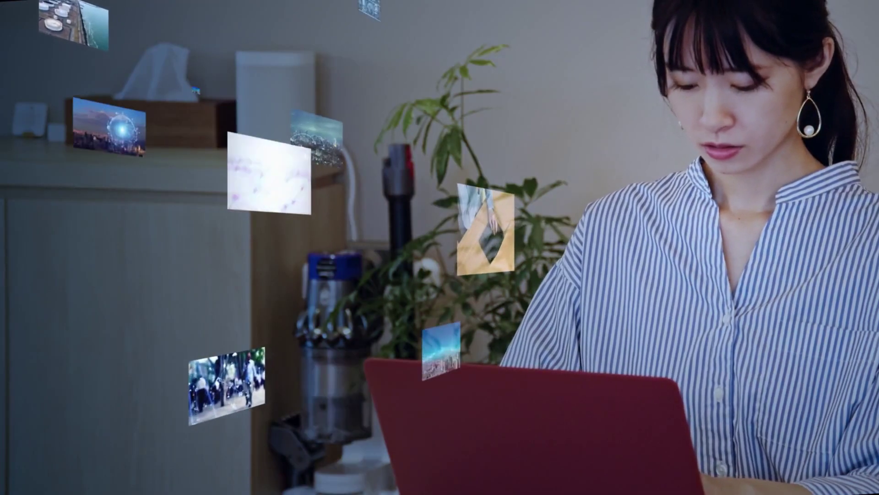